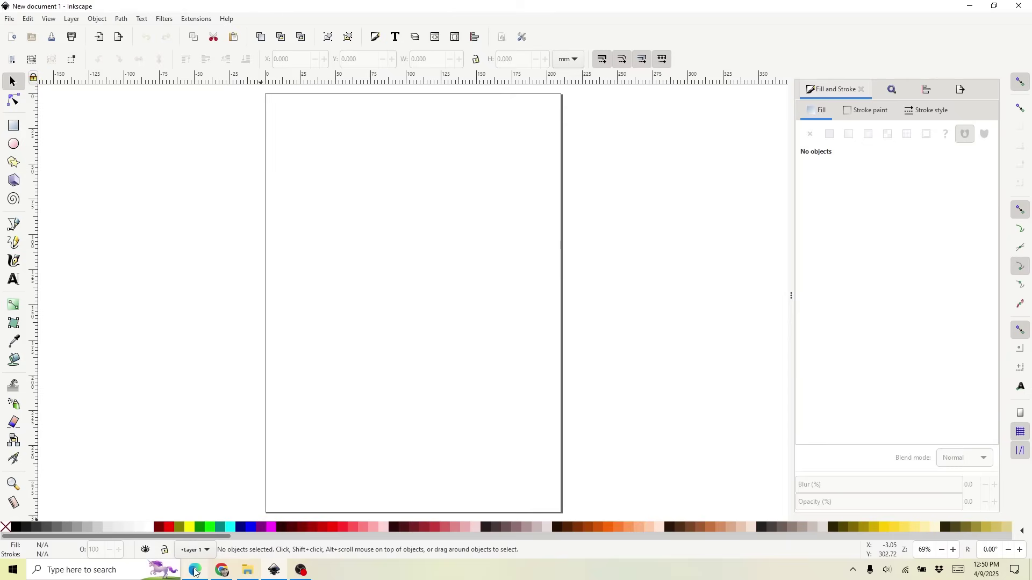
# - Switch to the web browser and open the first Slurm logo picture in the image search results
pyautogui.moveTo(197, 573)
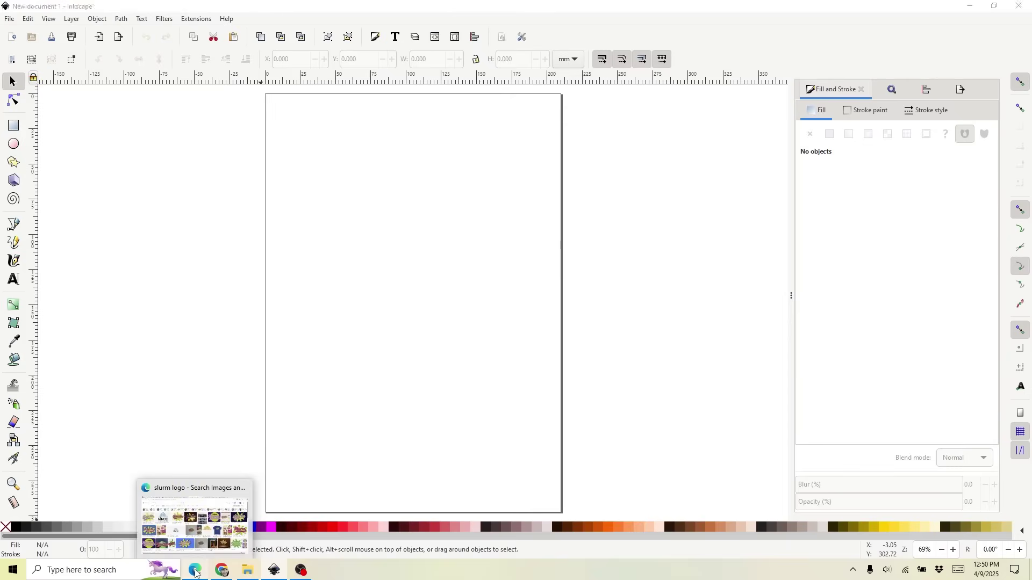
pyautogui.click(196, 572)
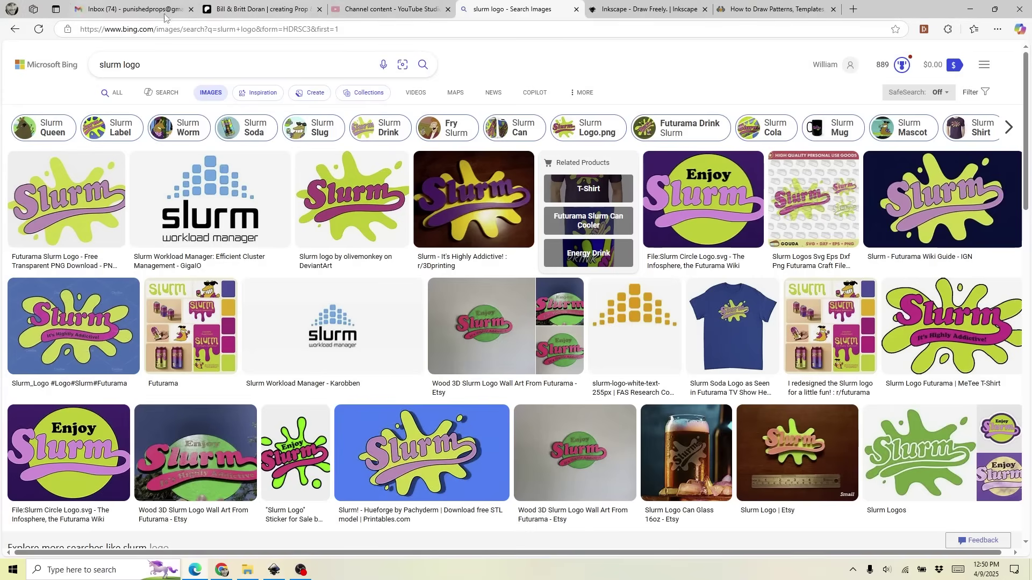
pyautogui.click(147, 68)
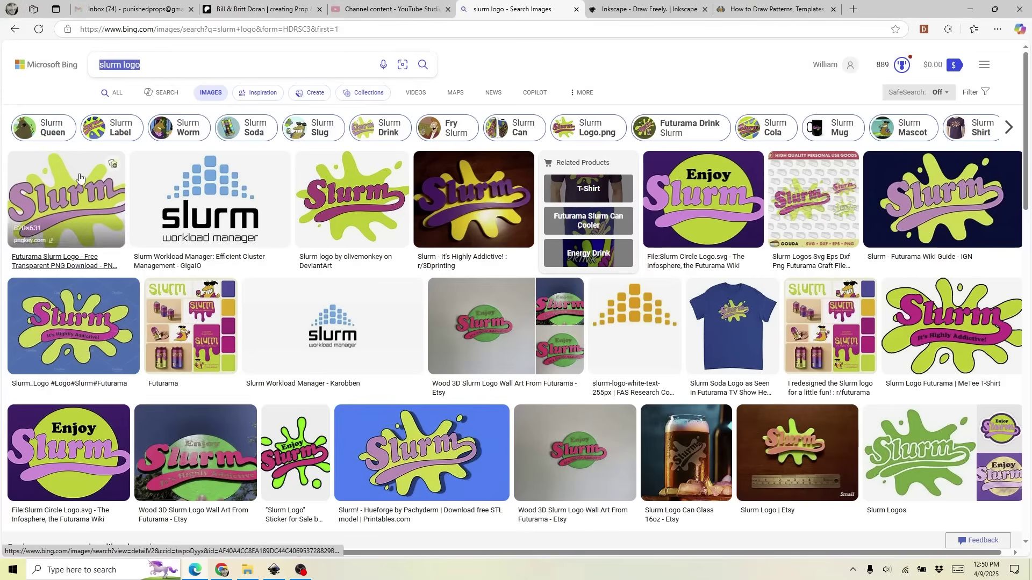
pyautogui.click(164, 73)
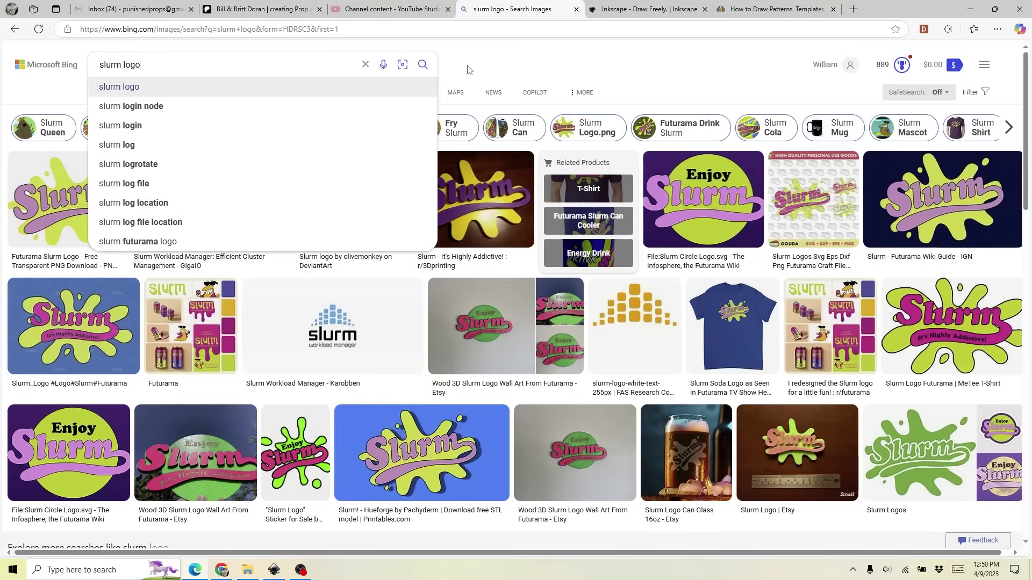
pyautogui.click(509, 67)
pyautogui.click(65, 221)
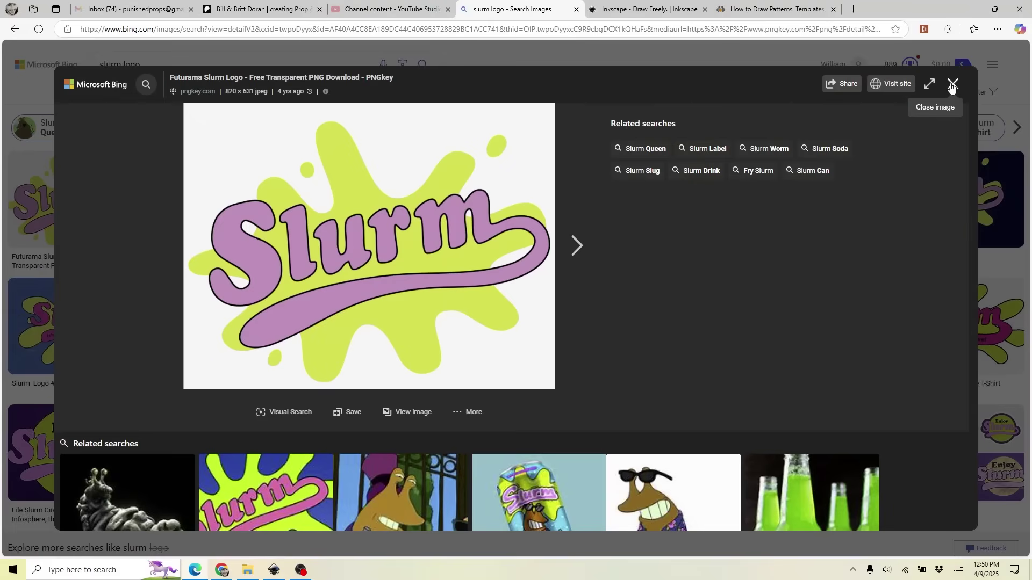
# - Switch to Inkscape and bring in R.png from the slurm folder as an embedded image with the default import options
pyautogui.click(279, 573)
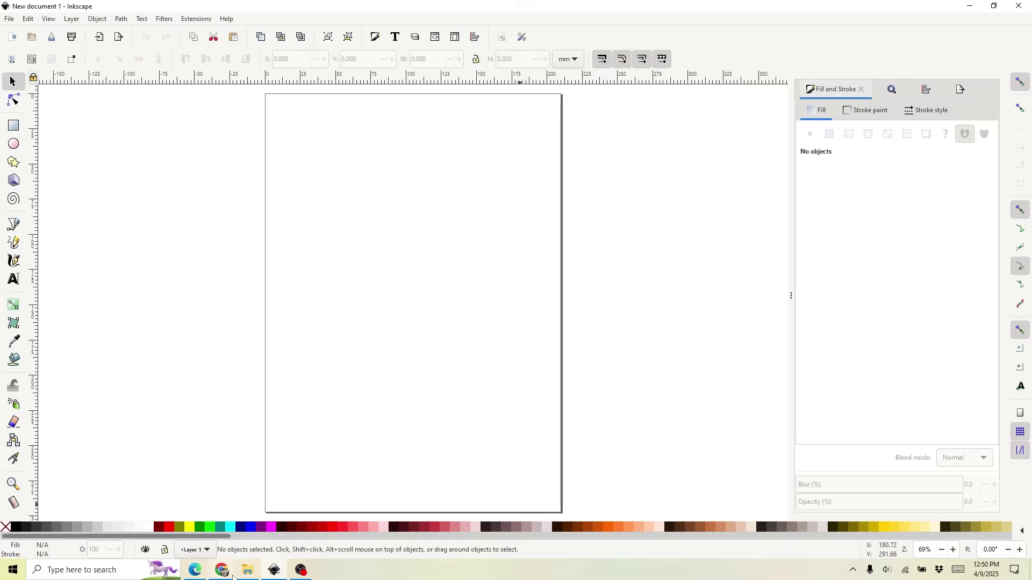
pyautogui.click(248, 573)
pyautogui.click(639, 248)
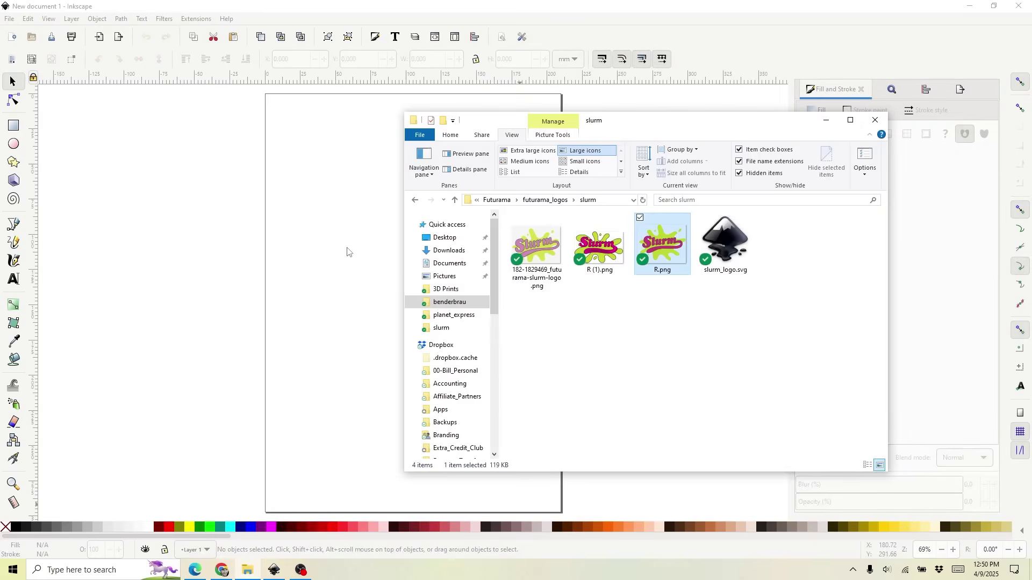
pyautogui.click(326, 272)
pyautogui.hotkey('ctrl', 'v')
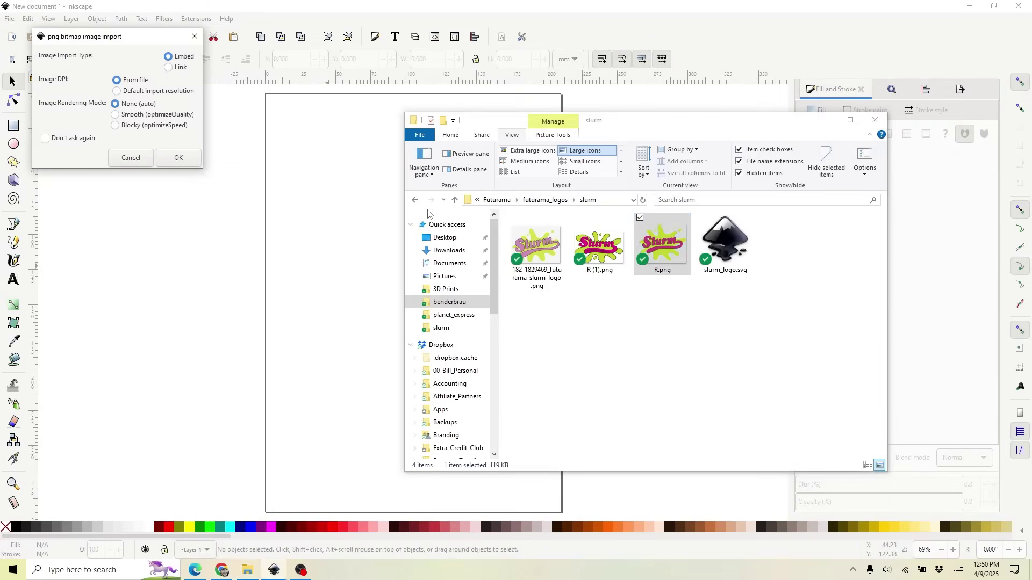
pyautogui.click(199, 159)
pyautogui.click(407, 241)
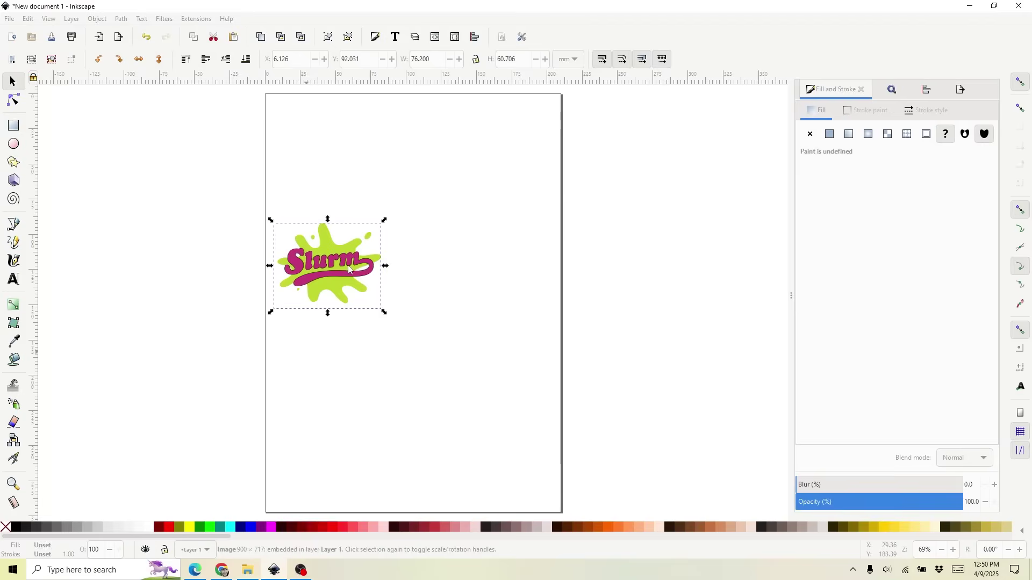
# - Enlarge the Slurm image to about 188 x 150 mm and place it in the upper part of the page
pyautogui.moveTo(337, 254); pyautogui.dragTo(384, 173)
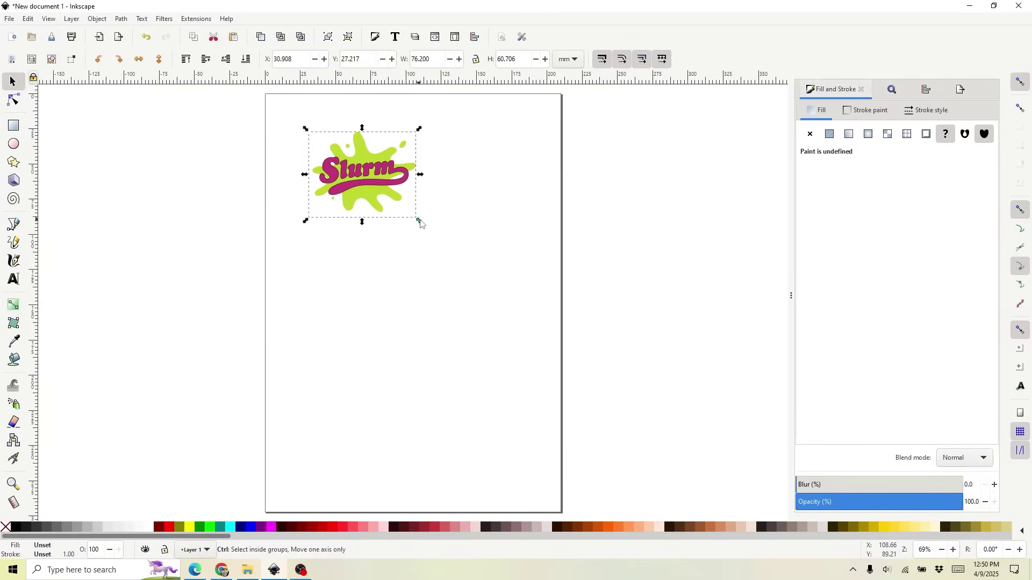
pyautogui.moveTo(420, 222); pyautogui.dragTo(575, 345)
pyautogui.moveTo(477, 248); pyautogui.dragTo(450, 230)
pyautogui.click(626, 263)
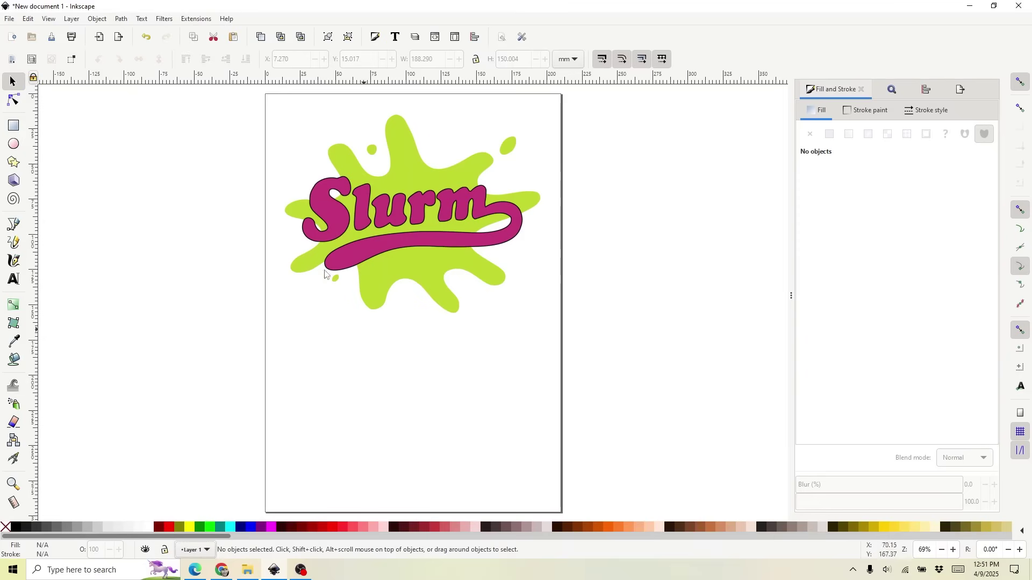
pyautogui.moveTo(377, 255); pyautogui.dragTo(383, 234)
pyautogui.click(309, 417)
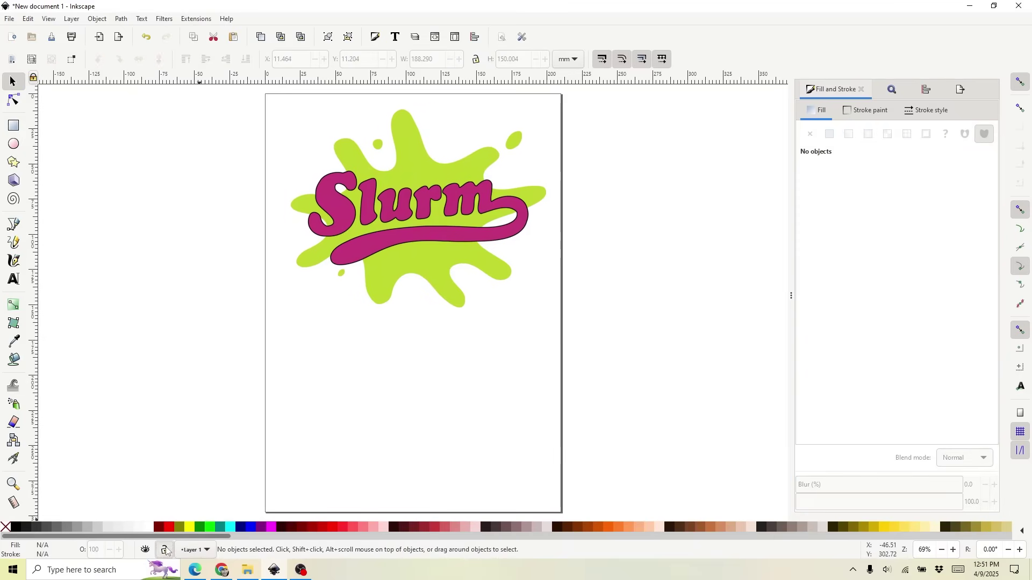
# - Lock Layer 1 and add a new layer named "drawing" above it
pyautogui.click(72, 19)
pyautogui.click(89, 47)
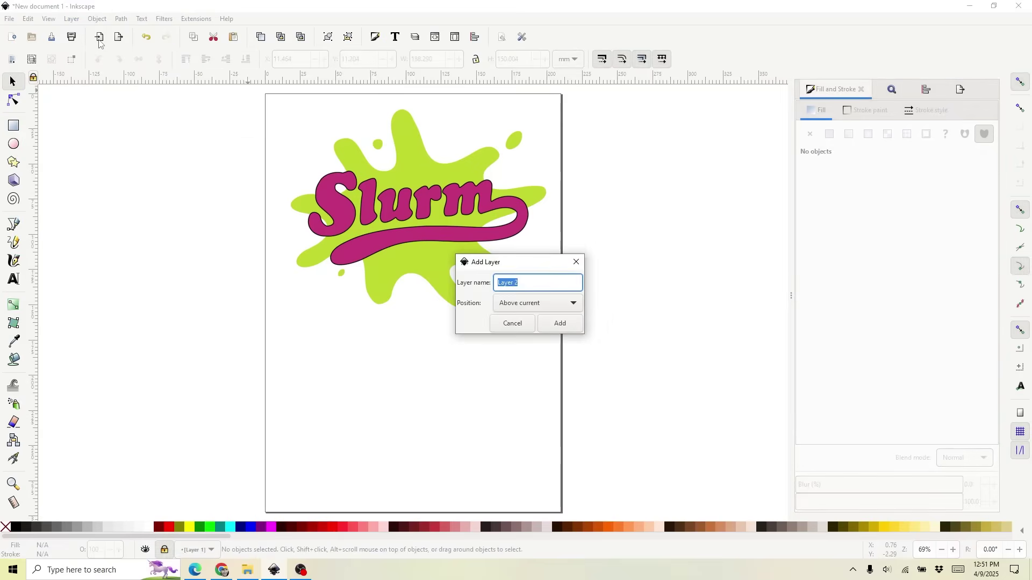
pyautogui.write('drawing')
pyautogui.press('Return')
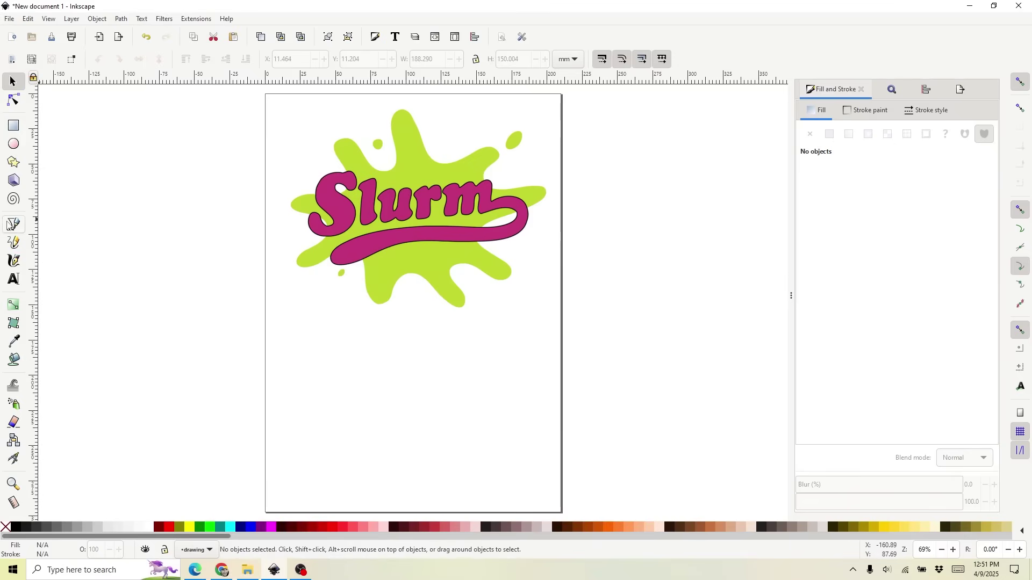
# - Draw a closed practice shape with straight and curved segments below the logo using the Pen tool
pyautogui.click(13, 225)
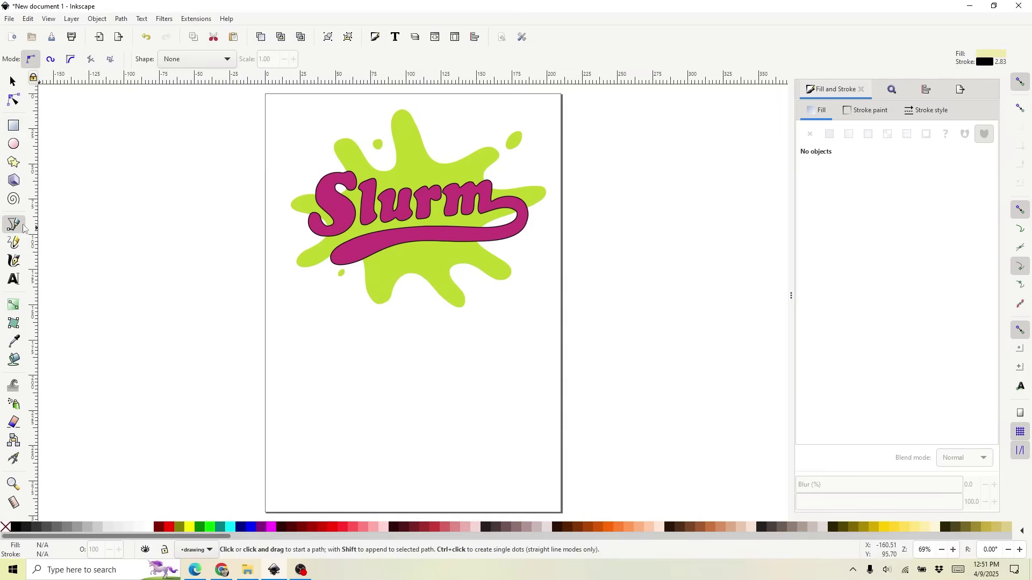
pyautogui.click(319, 386)
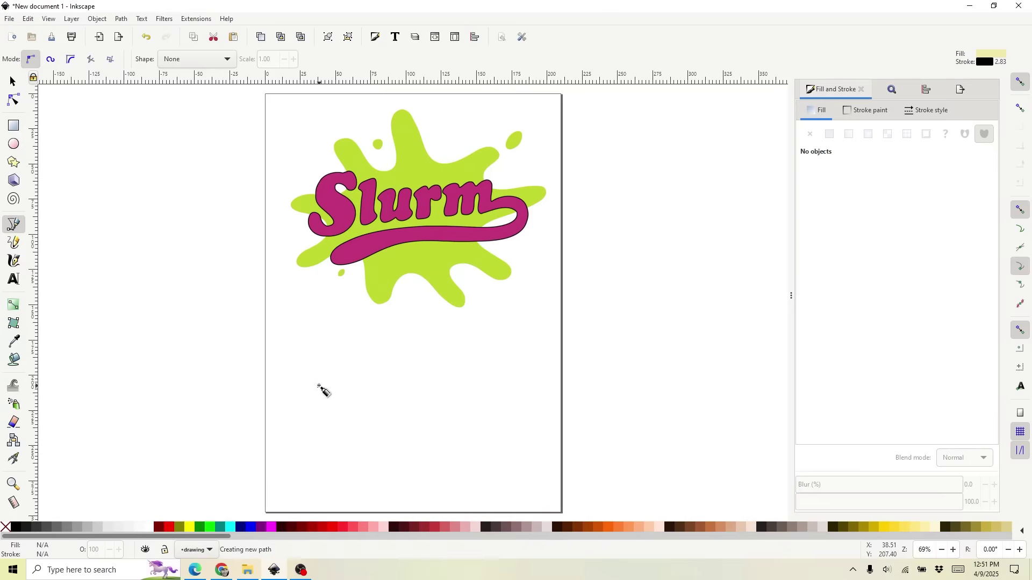
pyautogui.click(360, 313)
pyautogui.click(450, 388)
pyautogui.moveTo(383, 437); pyautogui.dragTo(355, 398)
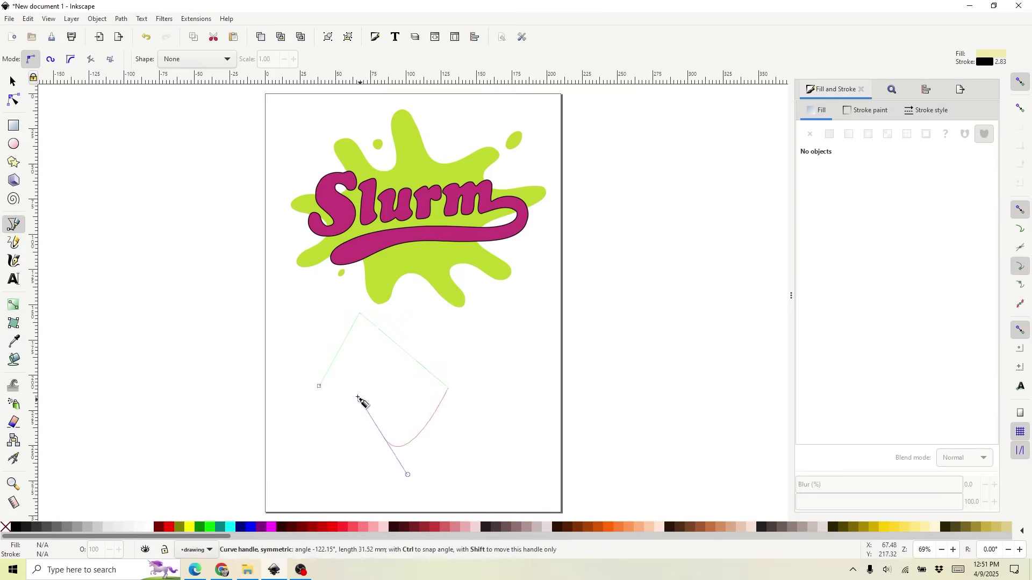
pyautogui.click(319, 386)
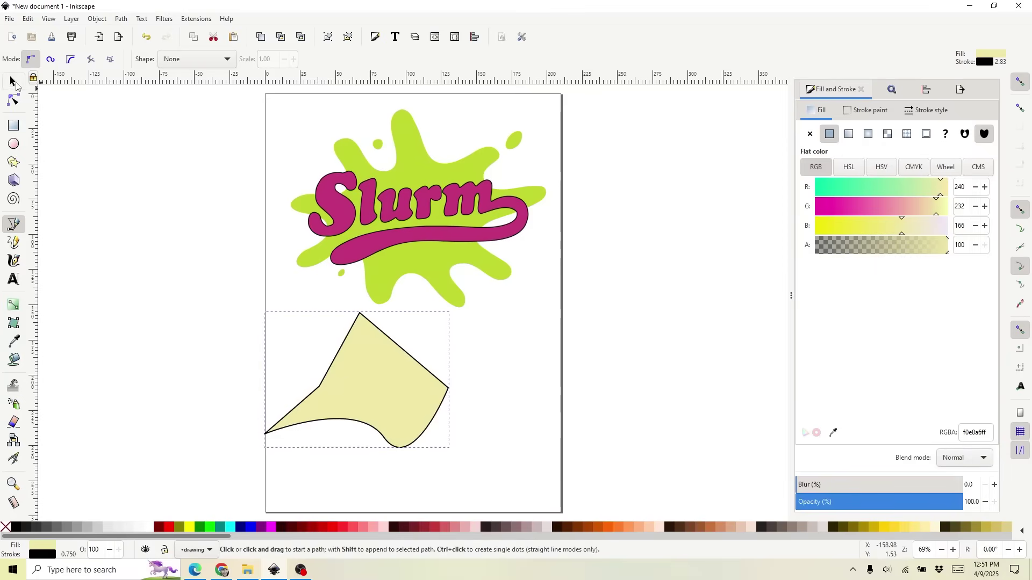
# - Select the practice shape below the logo, shift it slightly and delete it
pyautogui.click(13, 82)
pyautogui.moveTo(362, 368); pyautogui.dragTo(410, 376)
pyautogui.press('Delete')
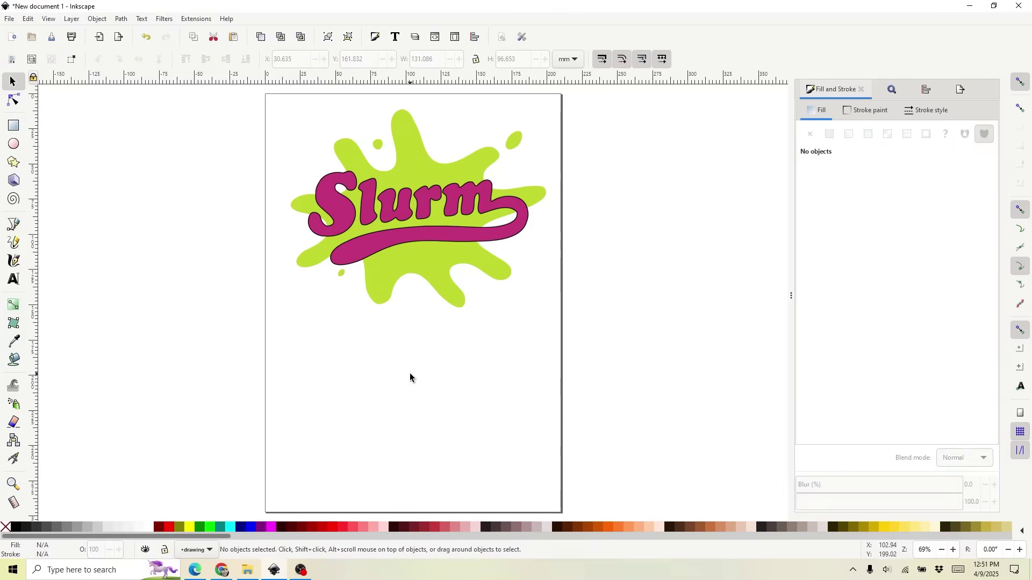
# - Try tracing the green splat with straight Pen segments from its tallest spike along the upper-right edge
pyautogui.press('z')
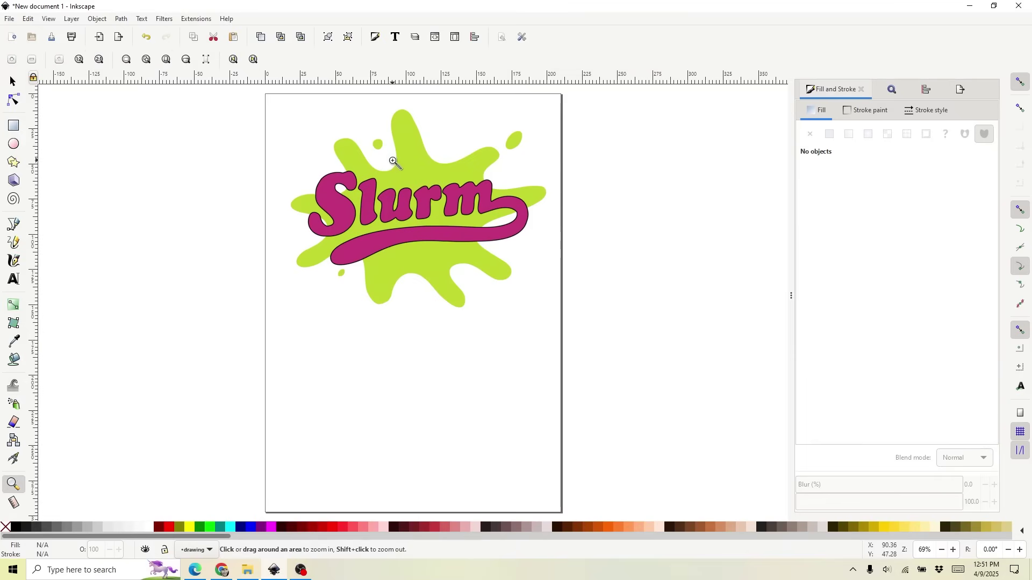
pyautogui.click(395, 161)
pyautogui.click(396, 162)
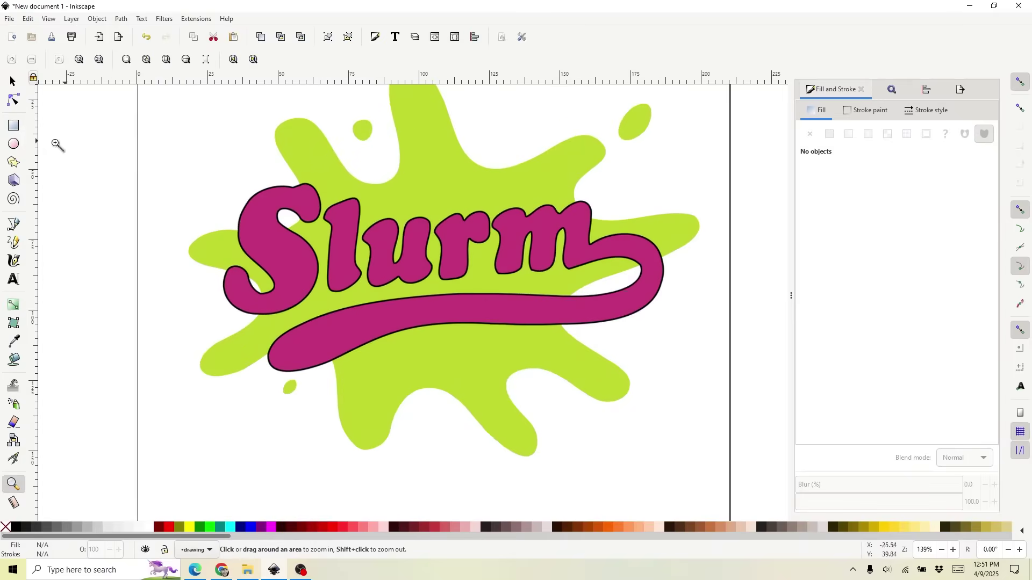
pyautogui.click(16, 228)
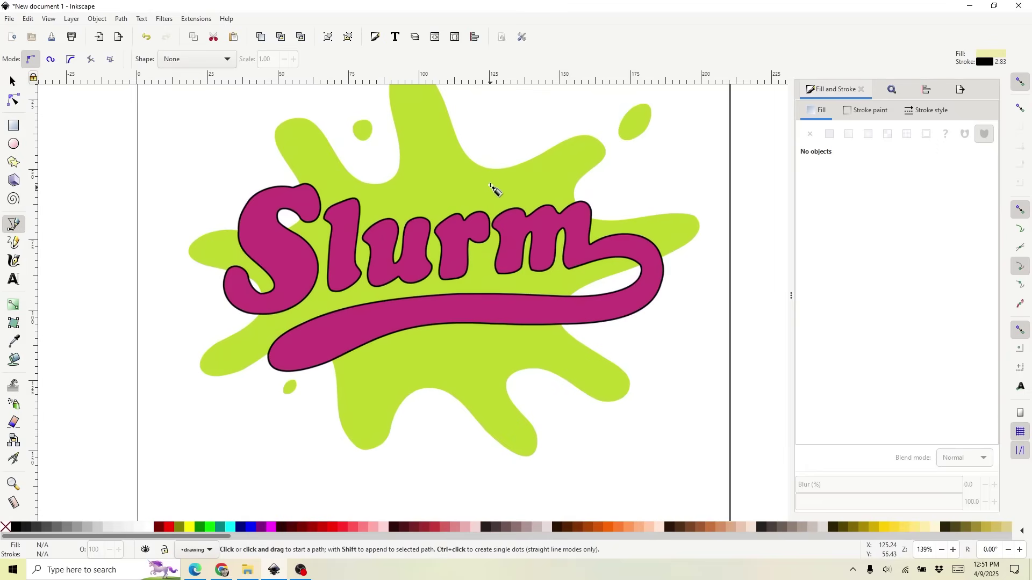
pyautogui.moveTo(490, 186)
pyautogui.mouseDown()
pyautogui.moveTo(422, 184)
pyautogui.moveTo(449, 218)
pyautogui.moveTo(445, 196)
pyautogui.moveTo(424, 188)
pyautogui.mouseUp()
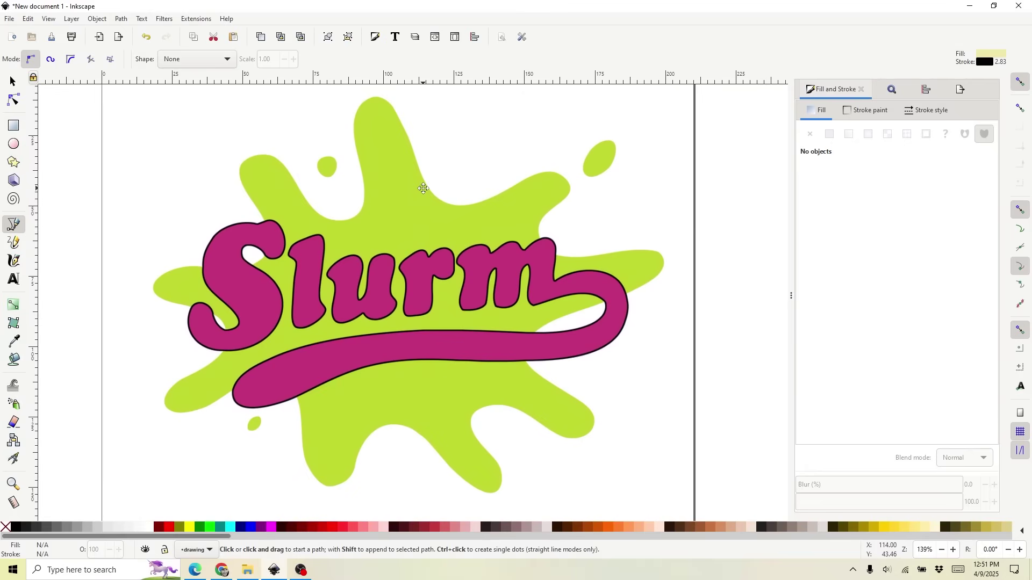
pyautogui.click(367, 99)
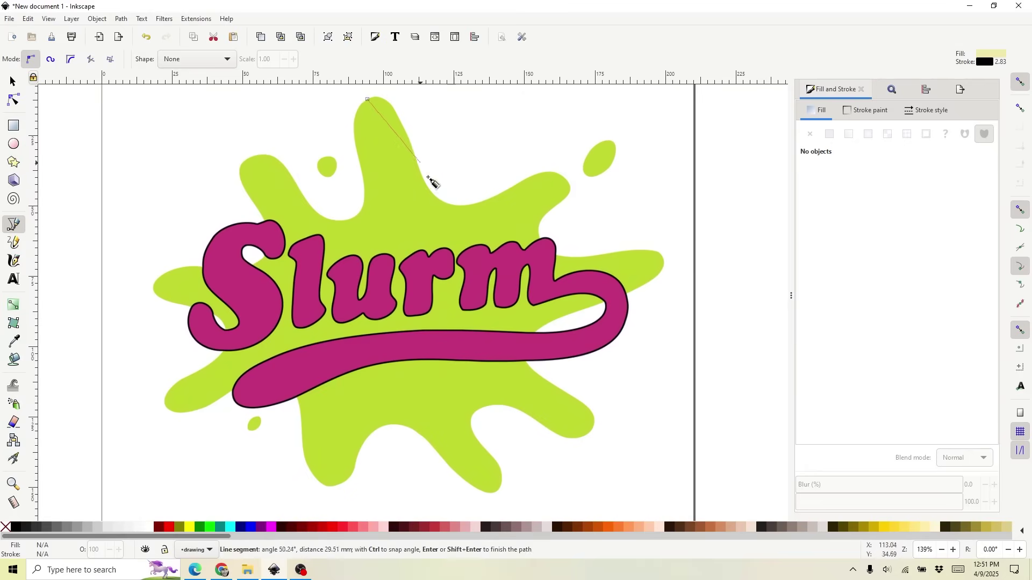
pyautogui.click(442, 203)
pyautogui.click(561, 175)
pyautogui.click(547, 240)
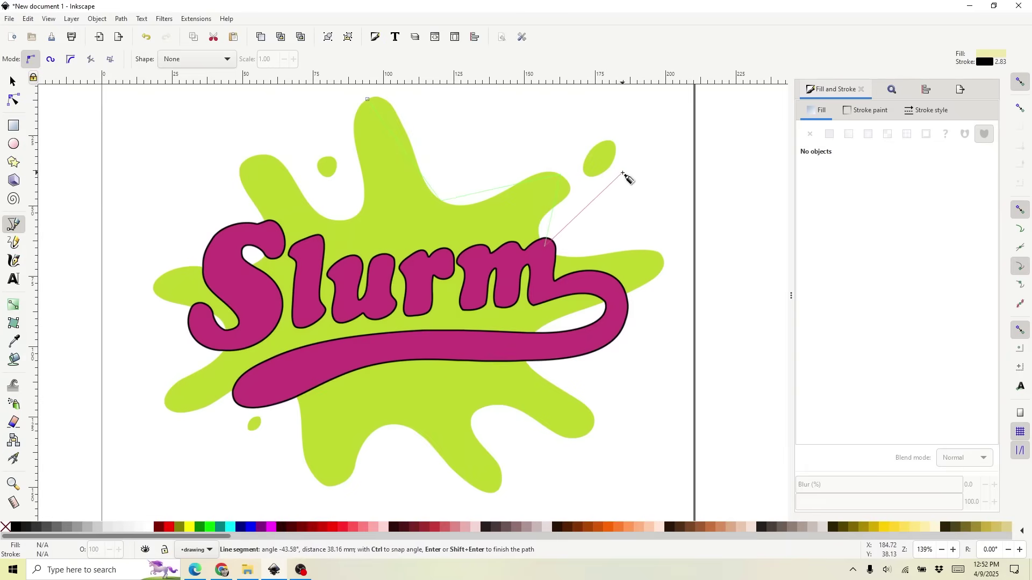
# - Remove all the straight segments of the unfinished splat path, including its starting point
pyautogui.press('BackSpace')
pyautogui.press('BackSpace')
pyautogui.press('BackSpace')
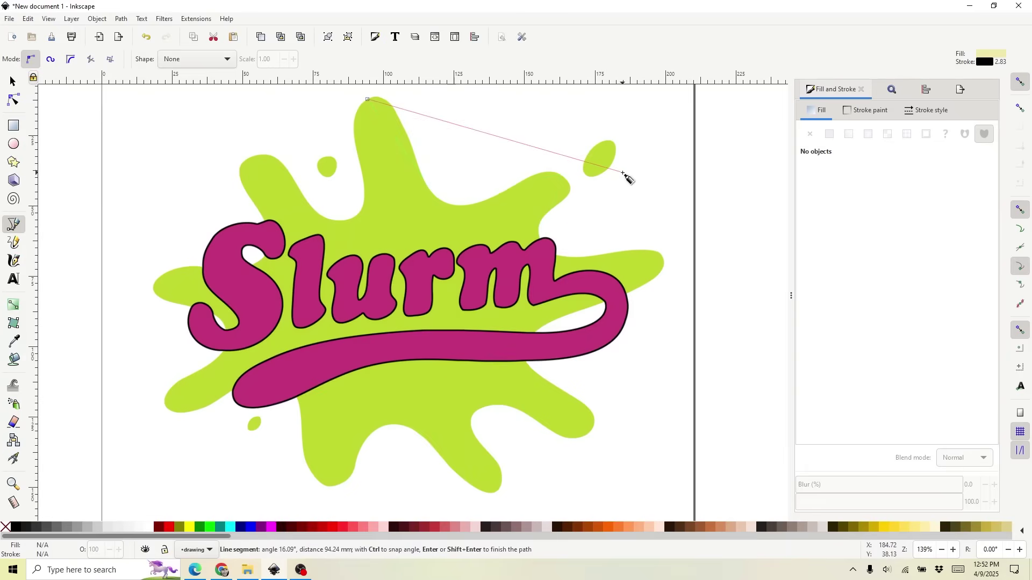
pyautogui.press('BackSpace')
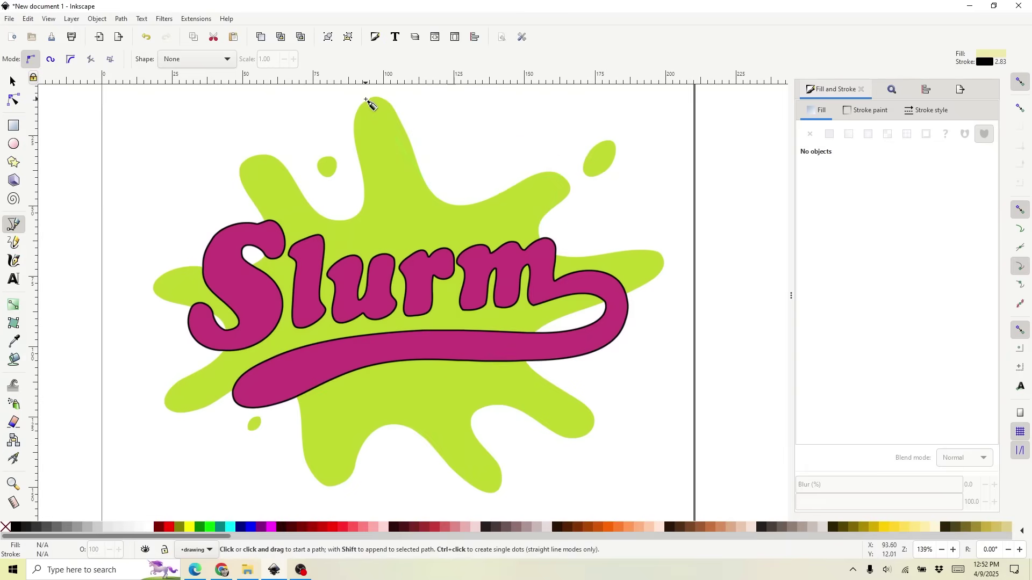
# - Trace the green splat's right side with curved Pen segments, clockwise from the tallest spike to the lower-right drip
pyautogui.moveTo(367, 98); pyautogui.dragTo(397, 89)
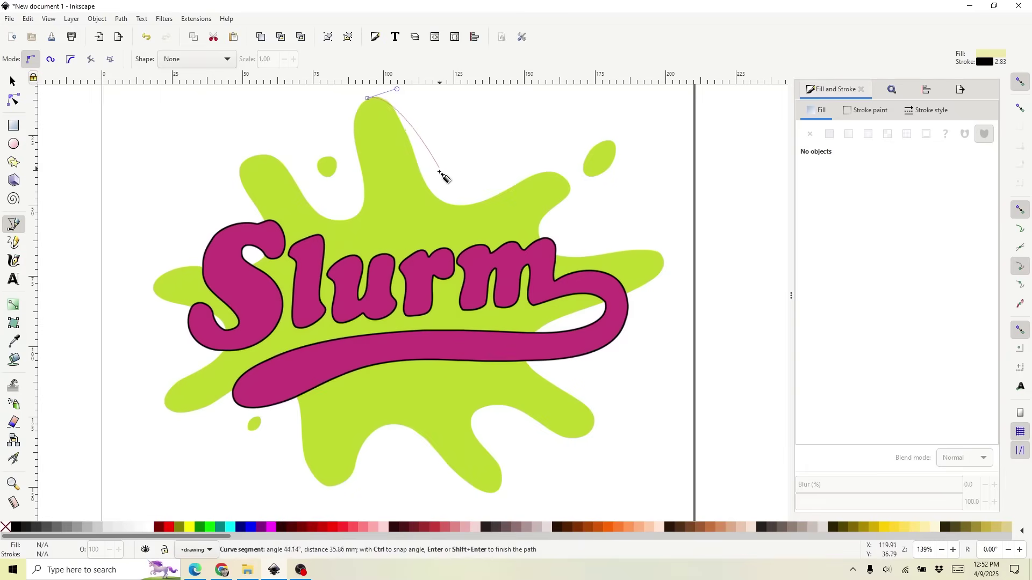
pyautogui.moveTo(442, 202); pyautogui.dragTo(473, 218)
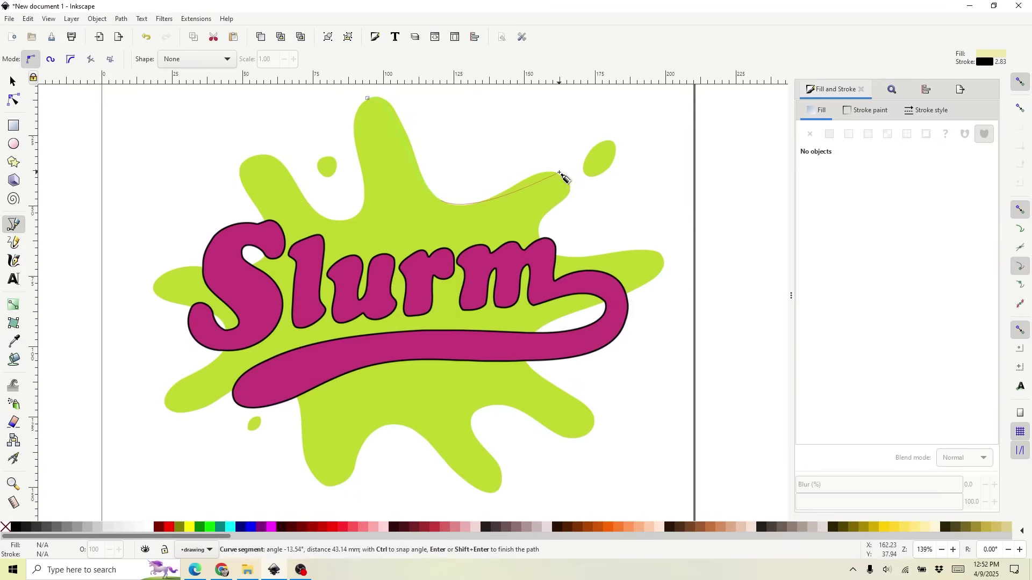
pyautogui.click(562, 176)
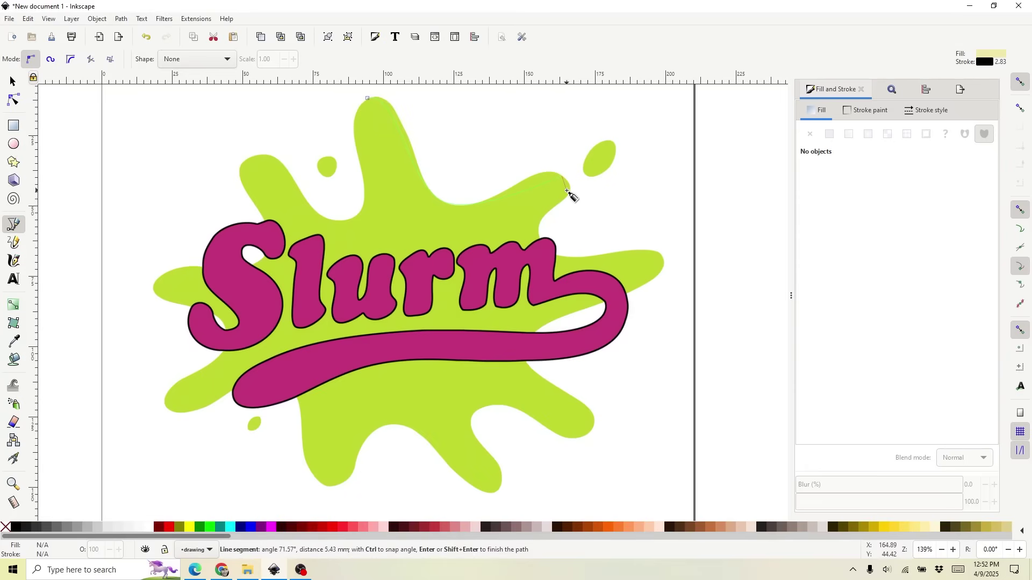
pyautogui.moveTo(563, 178); pyautogui.dragTo(581, 197)
pyautogui.moveTo(544, 246); pyautogui.dragTo(567, 266)
pyautogui.moveTo(664, 256); pyautogui.dragTo(665, 277)
pyautogui.moveTo(524, 347); pyautogui.dragTo(531, 375)
pyautogui.moveTo(591, 428); pyautogui.dragTo(571, 446)
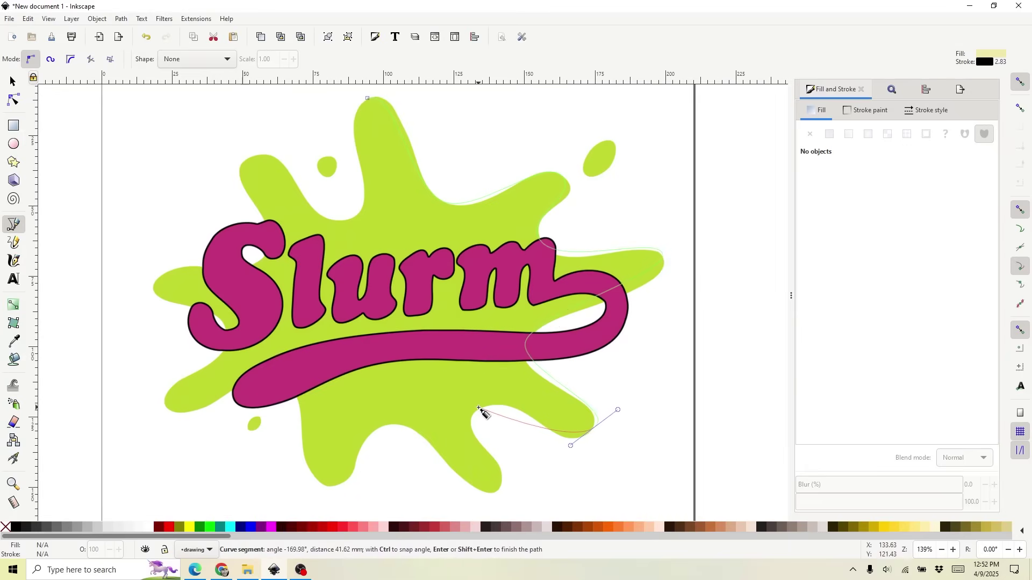
pyautogui.moveTo(480, 410); pyautogui.dragTo(472, 422)
pyautogui.moveTo(498, 493); pyautogui.dragTo(473, 499)
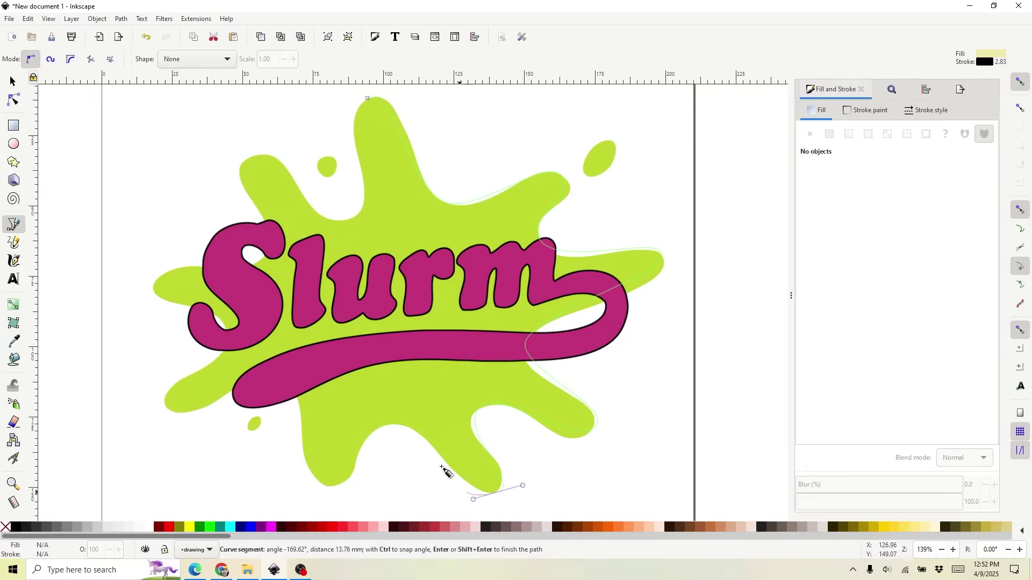
# - Continue the curved outline around the splat's bottom and left side and close the path at the tallest spike
pyautogui.moveTo(332, 484); pyautogui.dragTo(297, 502)
pyautogui.moveTo(291, 383); pyautogui.dragTo(266, 364)
pyautogui.moveTo(169, 409); pyautogui.dragTo(157, 387)
pyautogui.moveTo(154, 291); pyautogui.dragTo(156, 273)
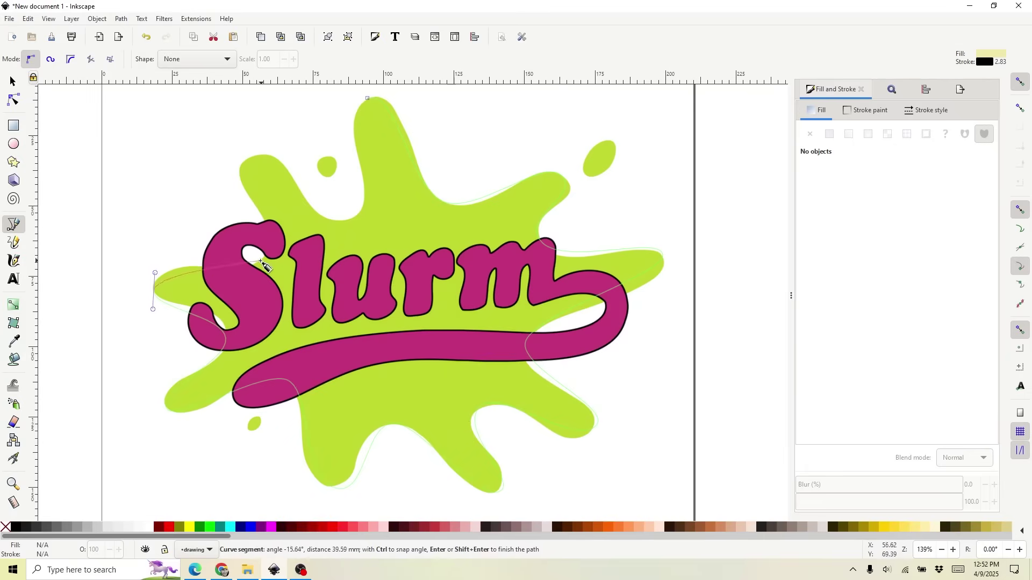
pyautogui.moveTo(341, 219); pyautogui.dragTo(372, 213)
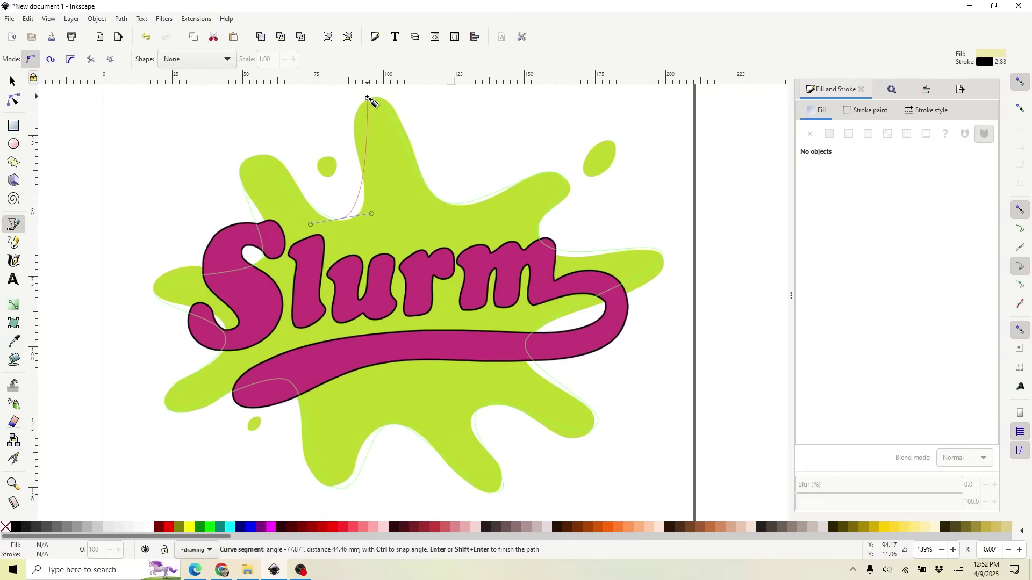
pyautogui.click(368, 98)
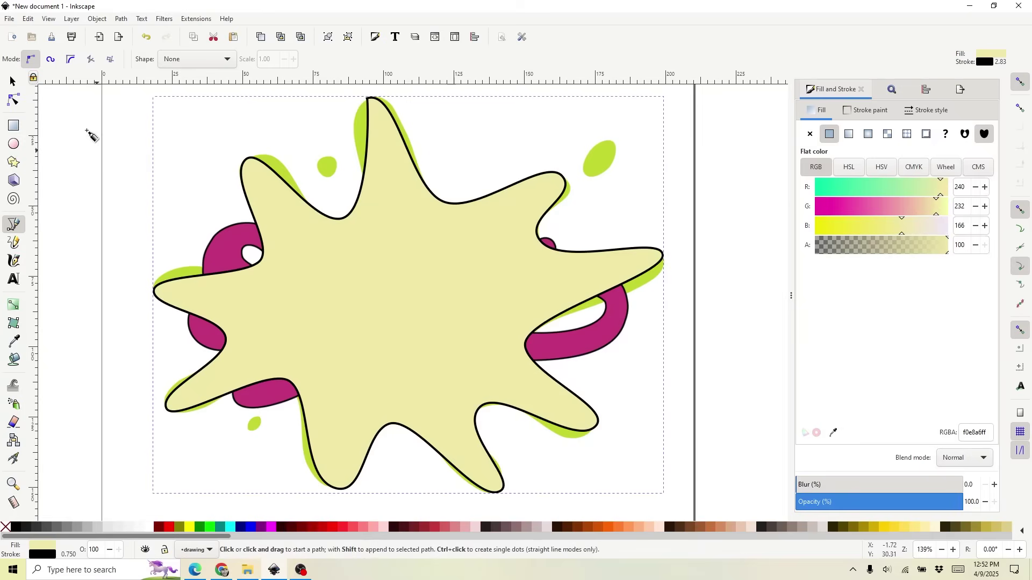
# - Select the traced splat path, remove its fill and shift the bare outline off the reference artwork
pyautogui.click(12, 82)
pyautogui.moveTo(379, 274)
pyautogui.mouseDown()
pyautogui.moveTo(380, 292)
pyautogui.moveTo(375, 268)
pyautogui.moveTo(391, 266)
pyautogui.mouseUp()
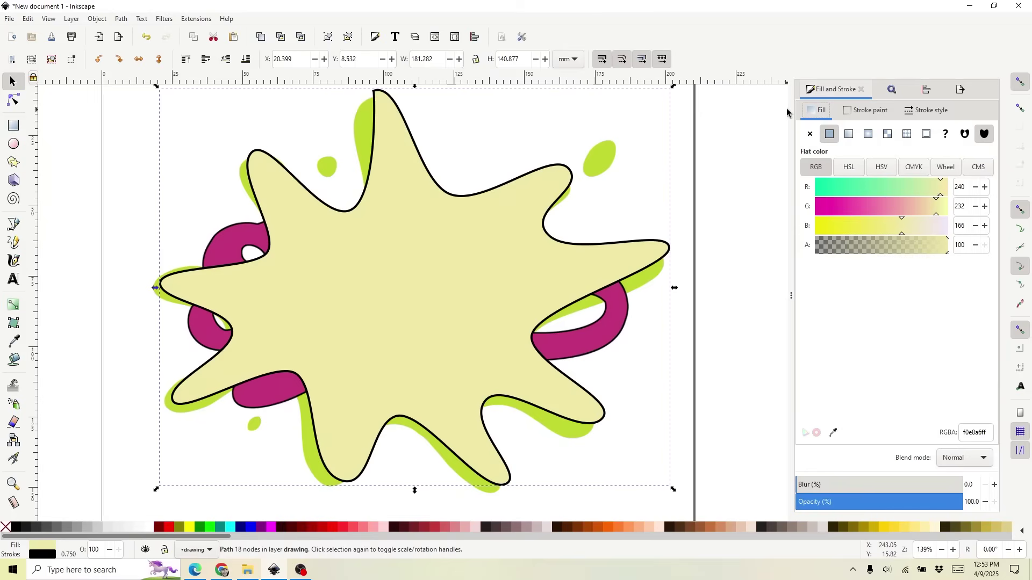
pyautogui.click(808, 138)
pyautogui.moveTo(447, 189); pyautogui.dragTo(431, 185)
# - Try the splat outline with no stroke paint, and restore its flat colour stroke
pyautogui.click(863, 120)
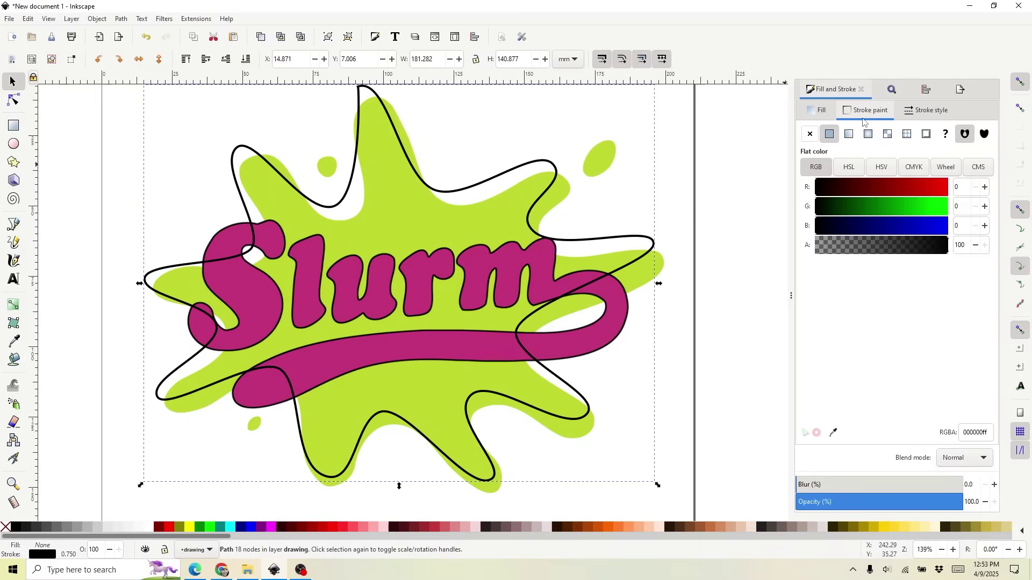
pyautogui.click(811, 135)
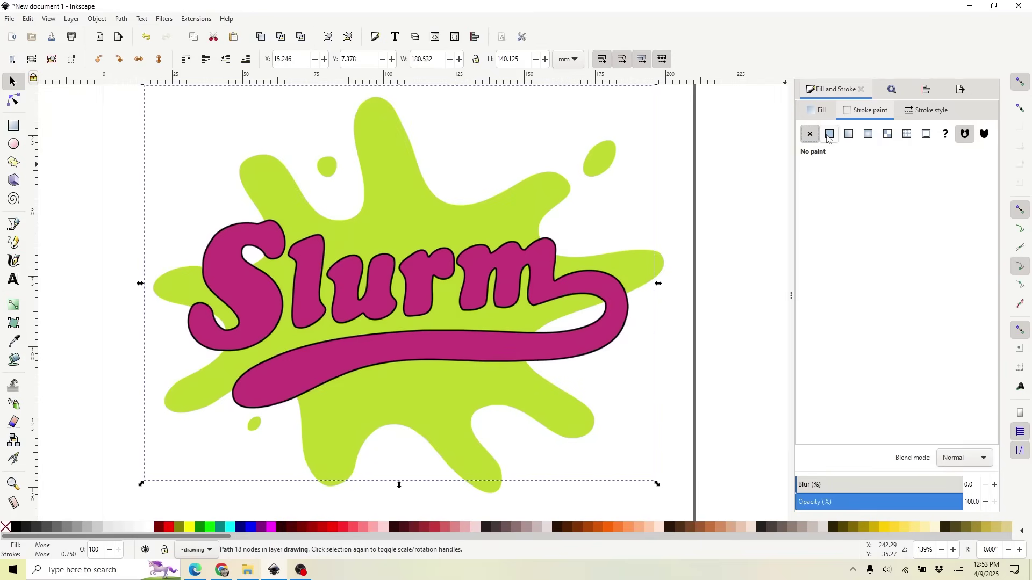
pyautogui.click(829, 136)
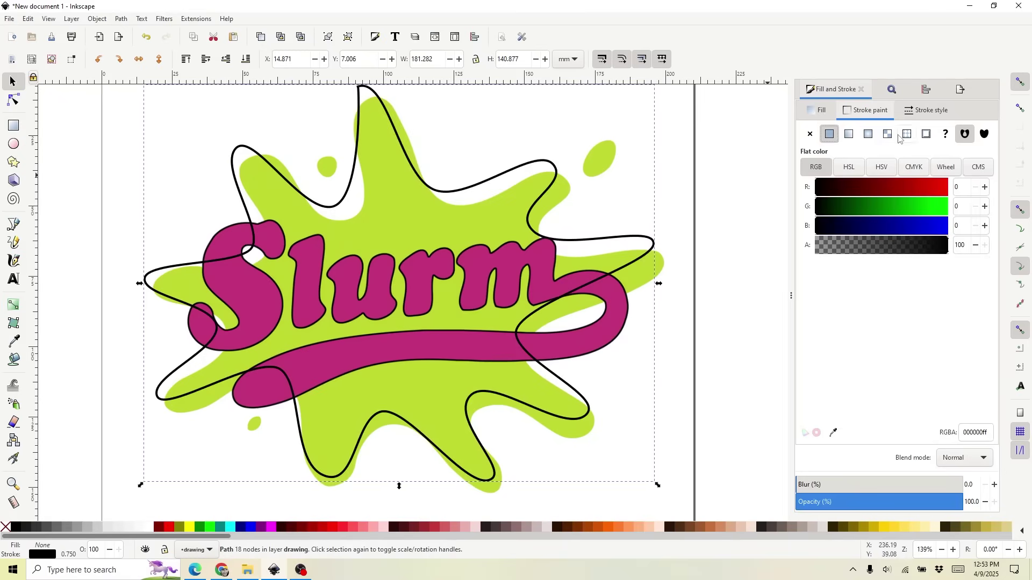
# - Look over the stroke style options, including the dash patterns, and the outline's fill and stroke paint settings
pyautogui.click(930, 110)
pyautogui.click(876, 155)
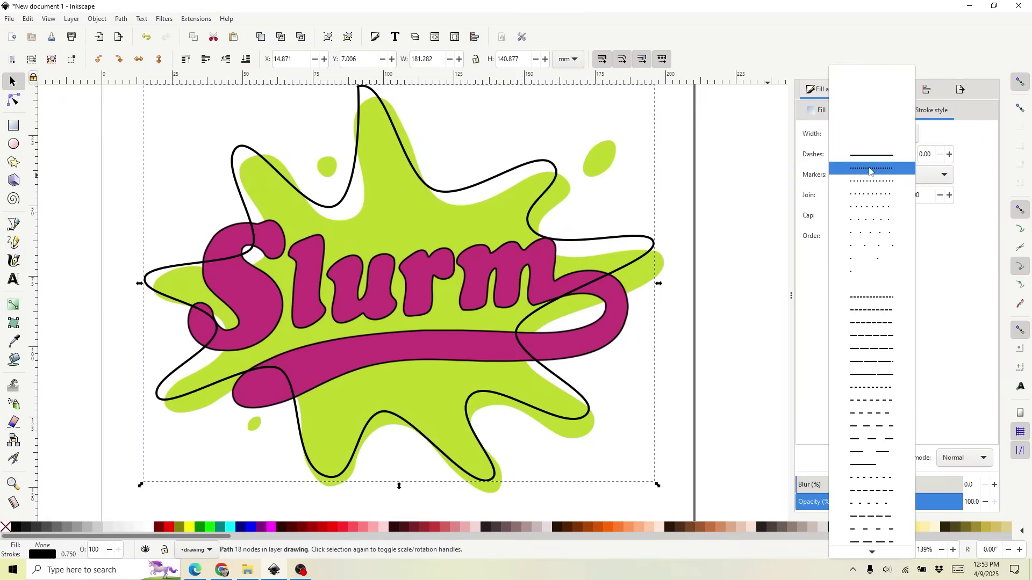
pyautogui.click(917, 154)
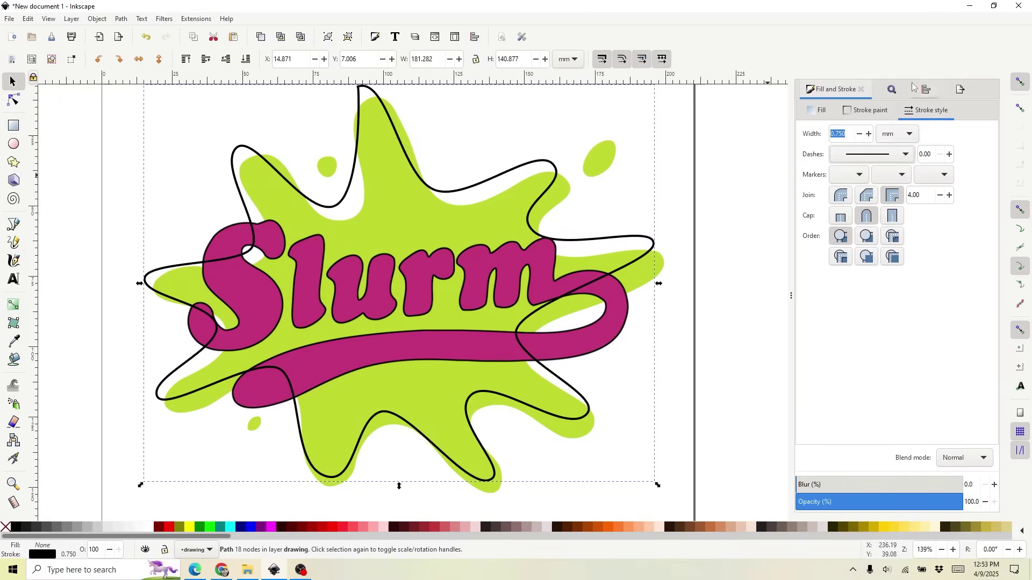
pyautogui.click(874, 111)
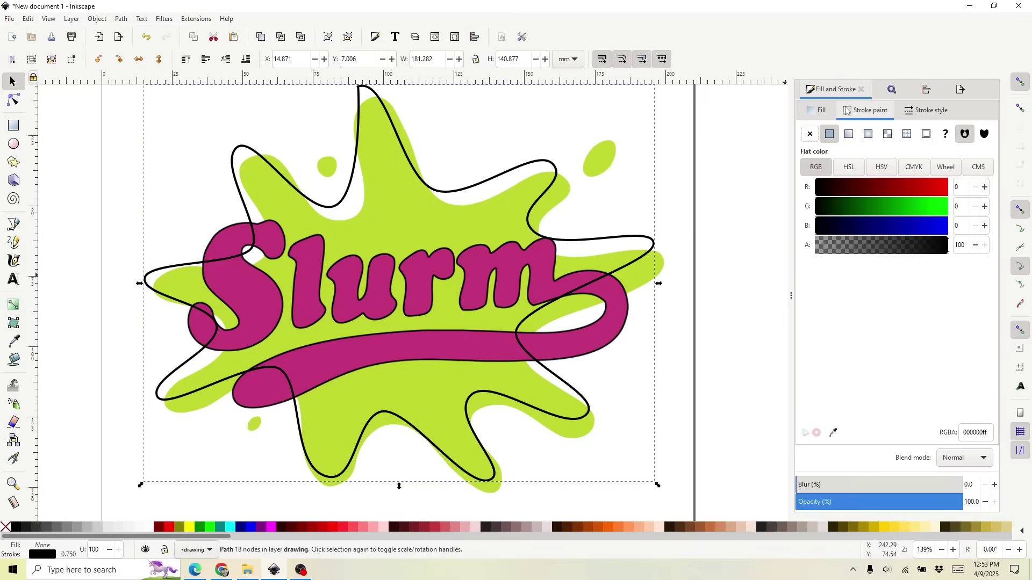
pyautogui.click(816, 110)
pyautogui.click(863, 110)
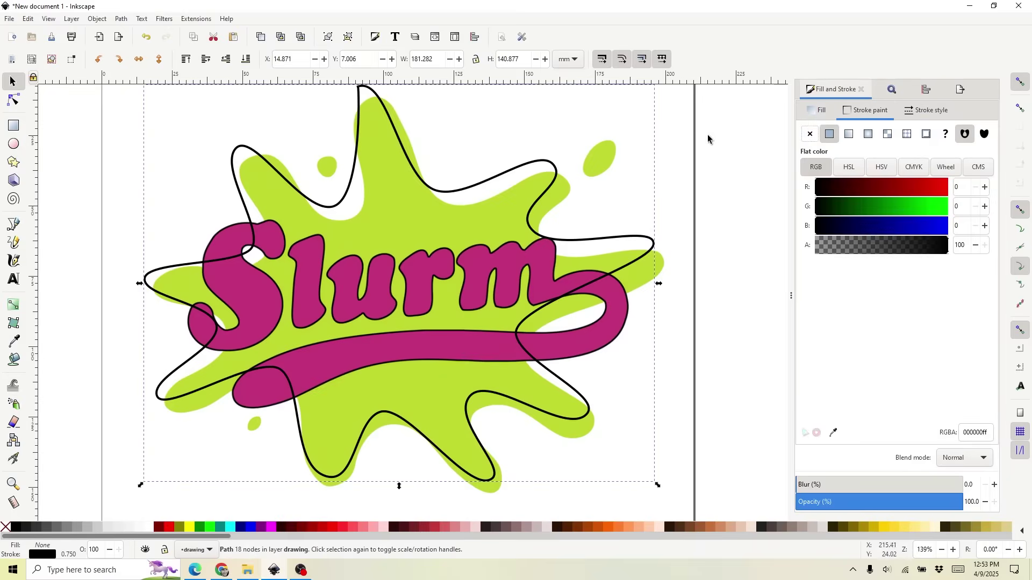
# - Set the splat outline's stroke colour to pure red (ff0000ff) and move the outline back over the green splat
pyautogui.click(874, 192)
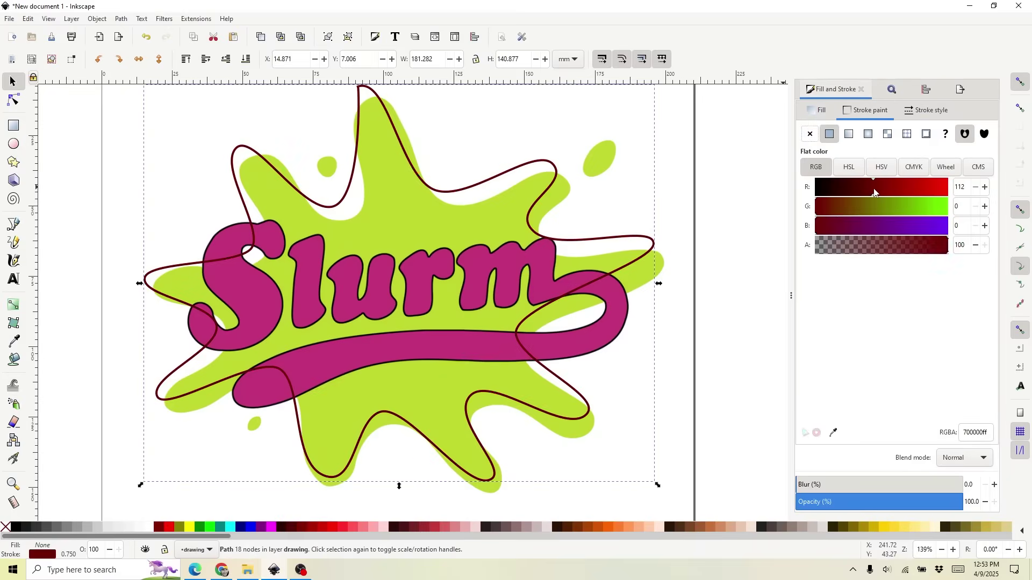
pyautogui.moveTo(882, 192); pyautogui.dragTo(1031, 214)
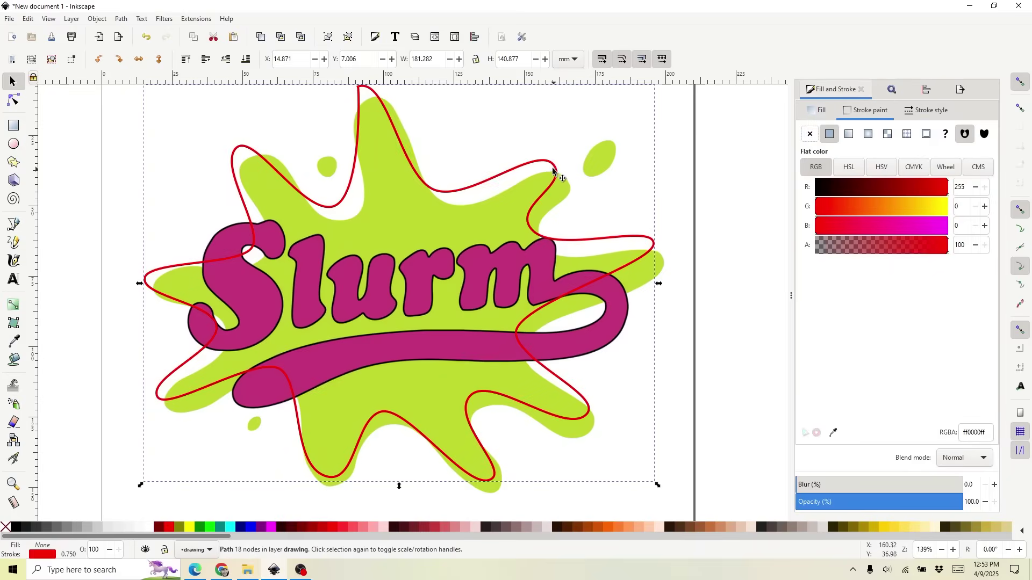
pyautogui.moveTo(555, 168); pyautogui.dragTo(557, 182)
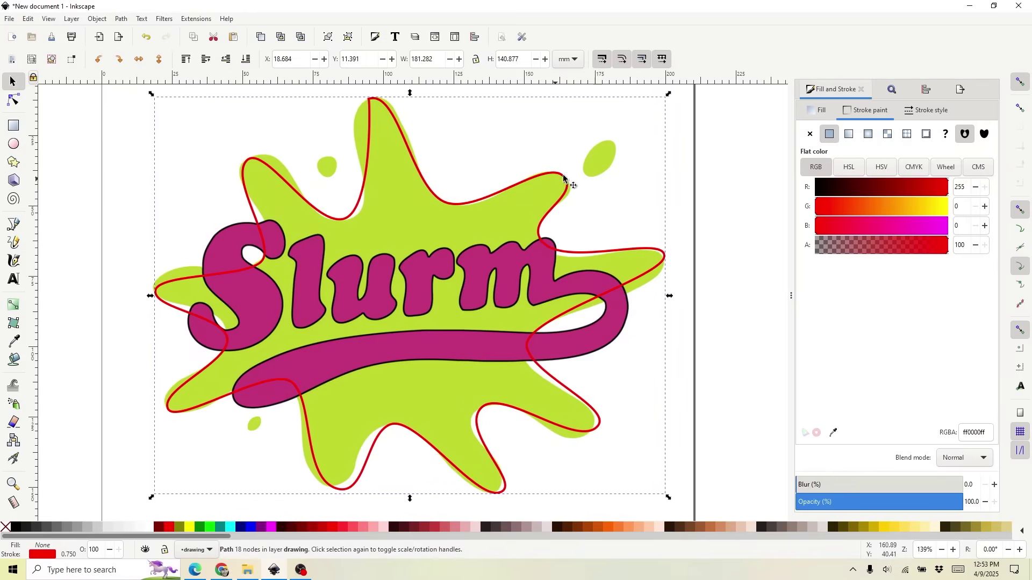
pyautogui.click(483, 127)
# - With the Node tool, adjust the curve handles between the tallest spike's right valley and the upper-right spike to match the splat
pyautogui.hscroll(1, 384, 163)
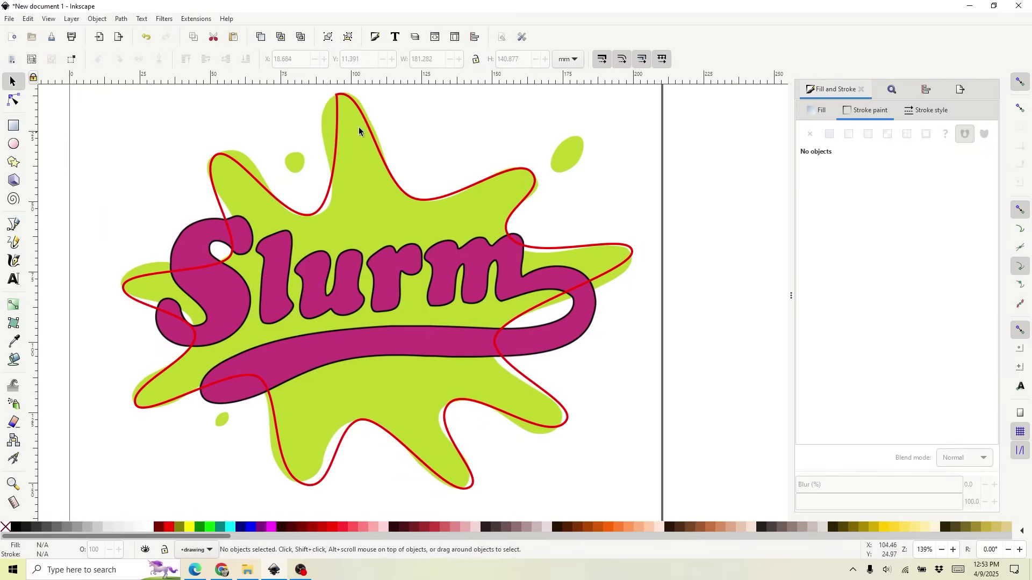
pyautogui.hscroll(-2, 359, 127)
pyautogui.press('z')
pyautogui.moveTo(404, 139); pyautogui.dragTo(399, 131)
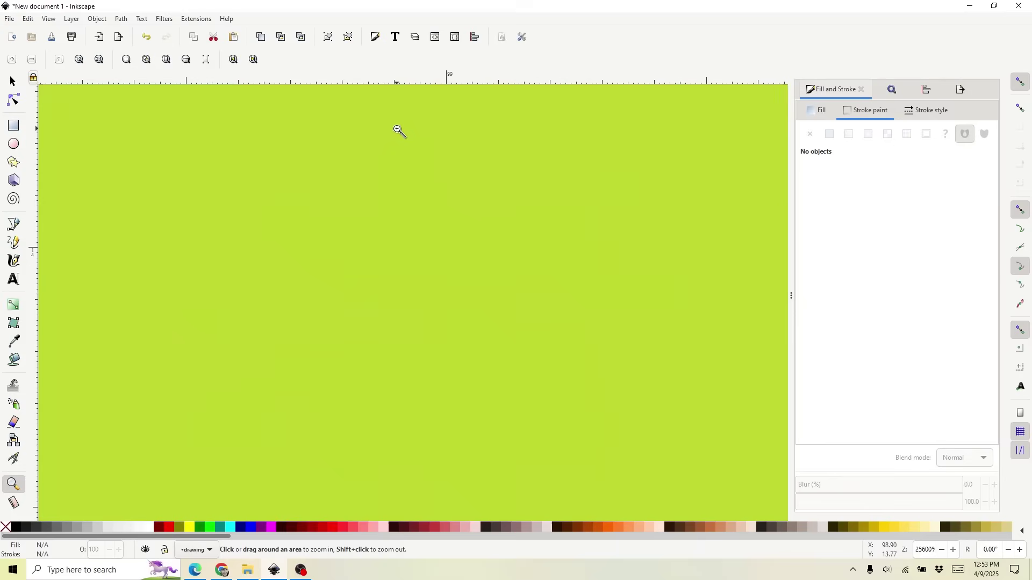
pyautogui.keyDown('ctrl'); pyautogui.scroll(-12, 396, 134); pyautogui.keyUp('ctrl')
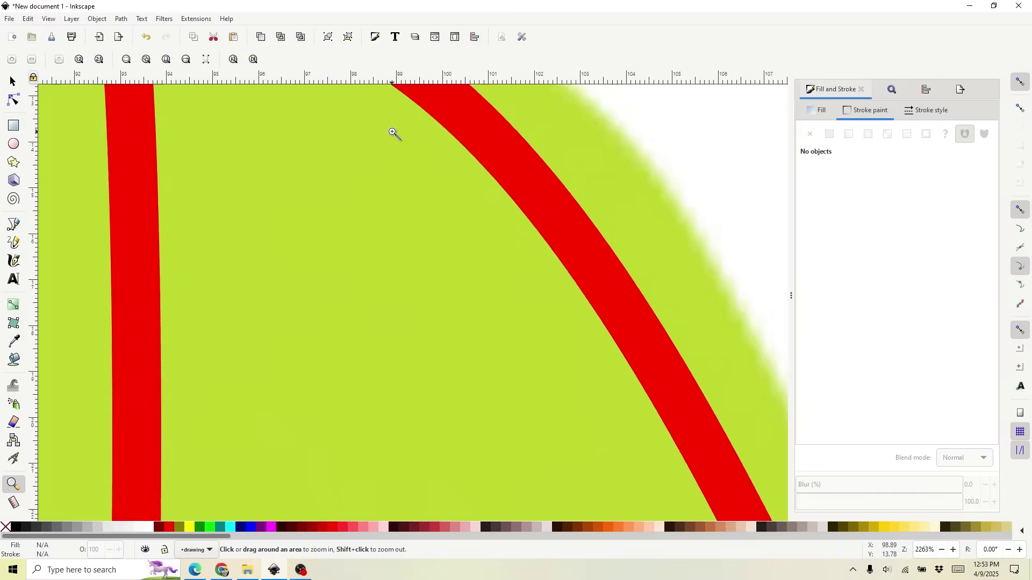
pyautogui.keyDown('ctrl'); pyautogui.scroll(-1, 394, 134); pyautogui.keyUp('ctrl')
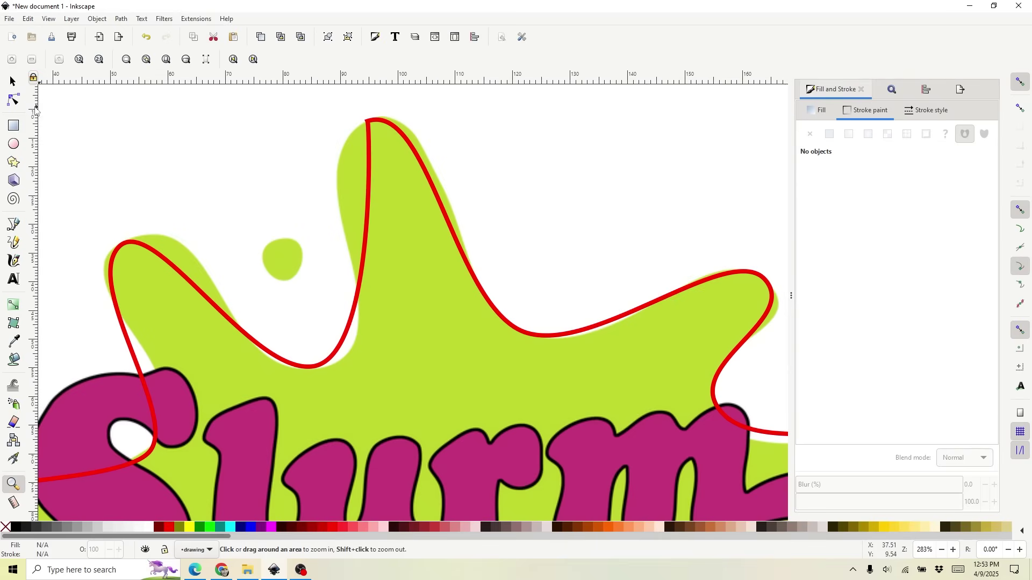
pyautogui.click(12, 82)
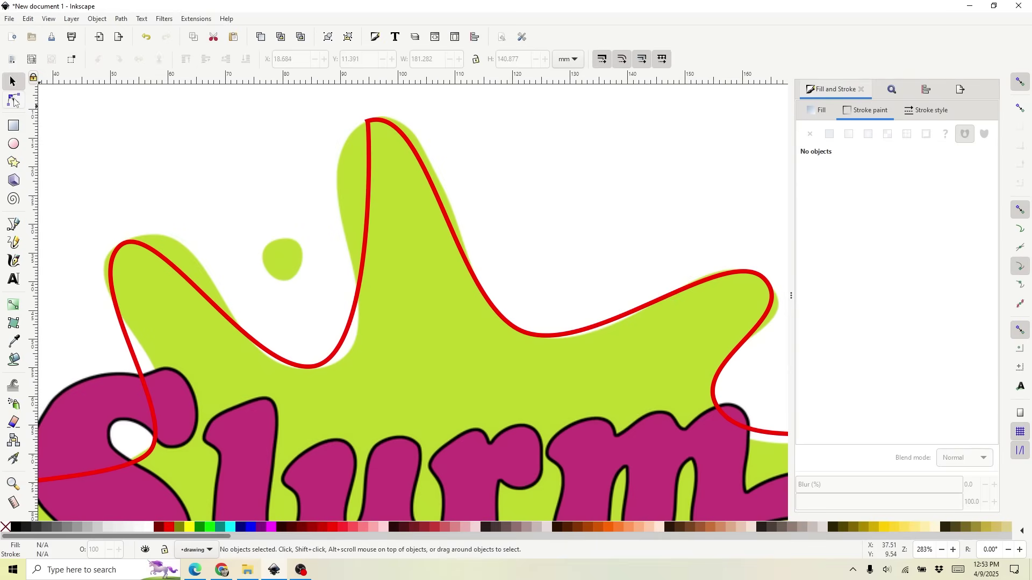
pyautogui.click(14, 101)
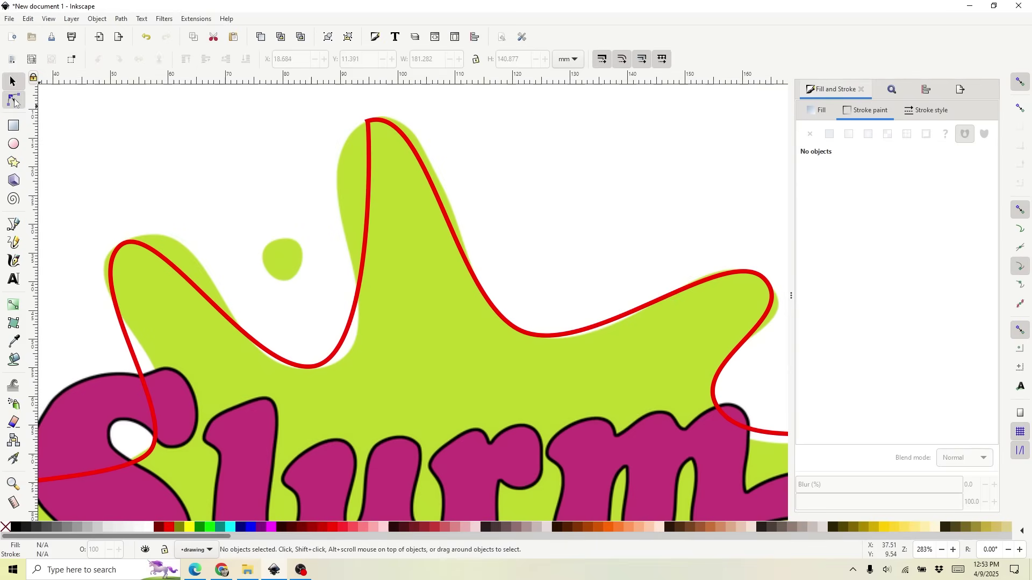
pyautogui.click(404, 137)
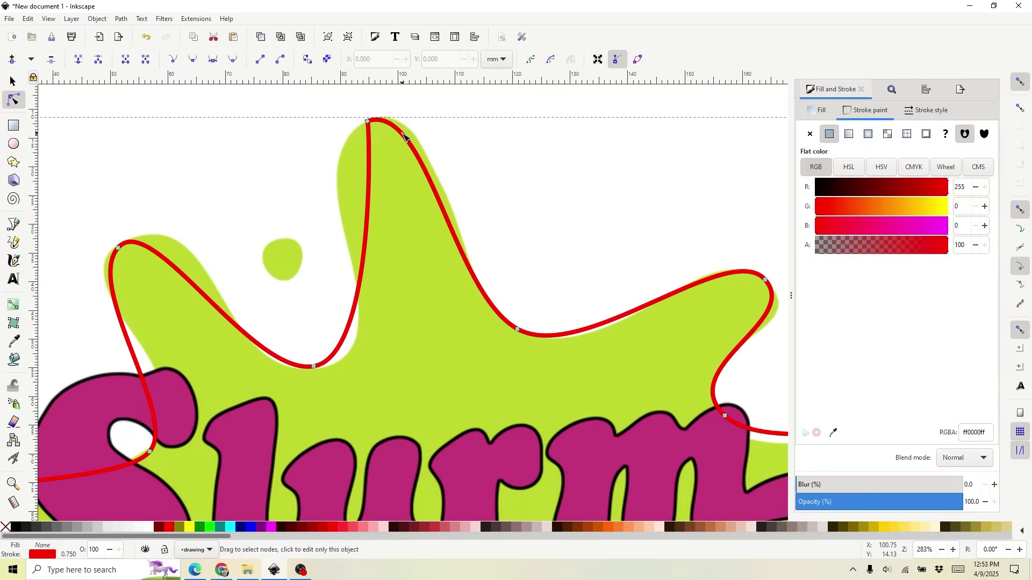
pyautogui.click(517, 329)
pyautogui.moveTo(500, 291); pyautogui.dragTo(601, 370)
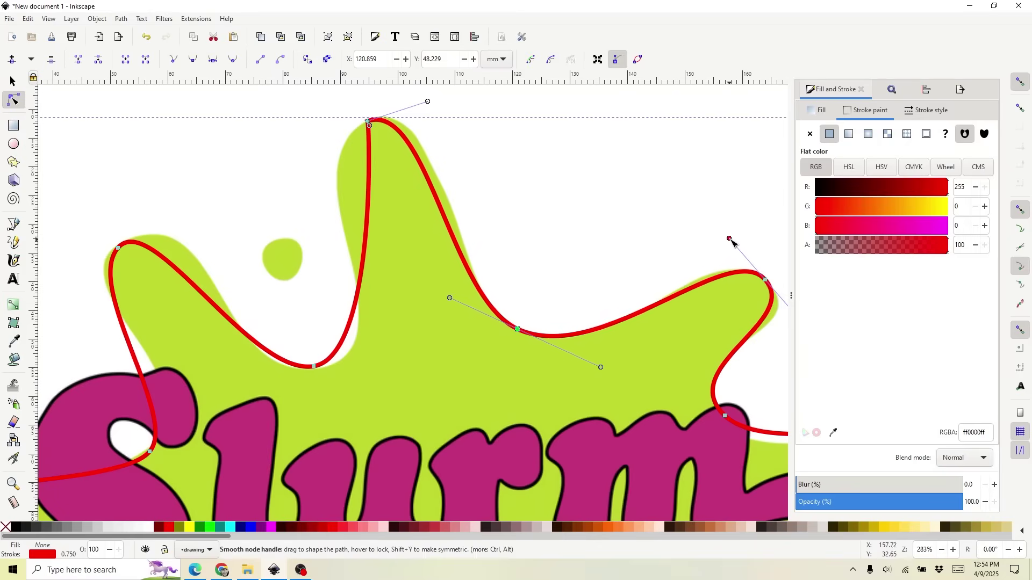
pyautogui.moveTo(730, 237); pyautogui.dragTo(585, 188)
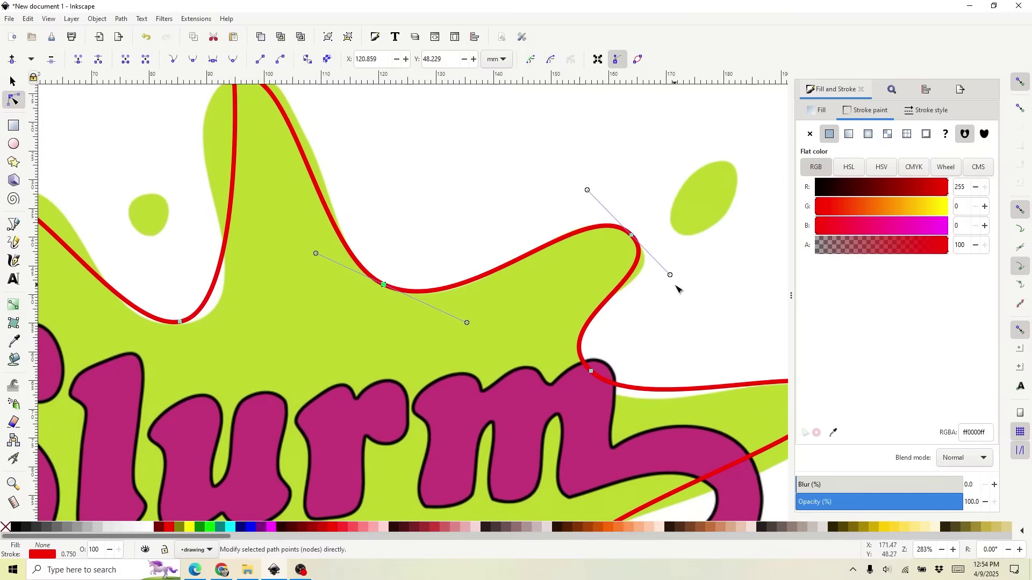
pyautogui.moveTo(670, 275); pyautogui.dragTo(687, 281)
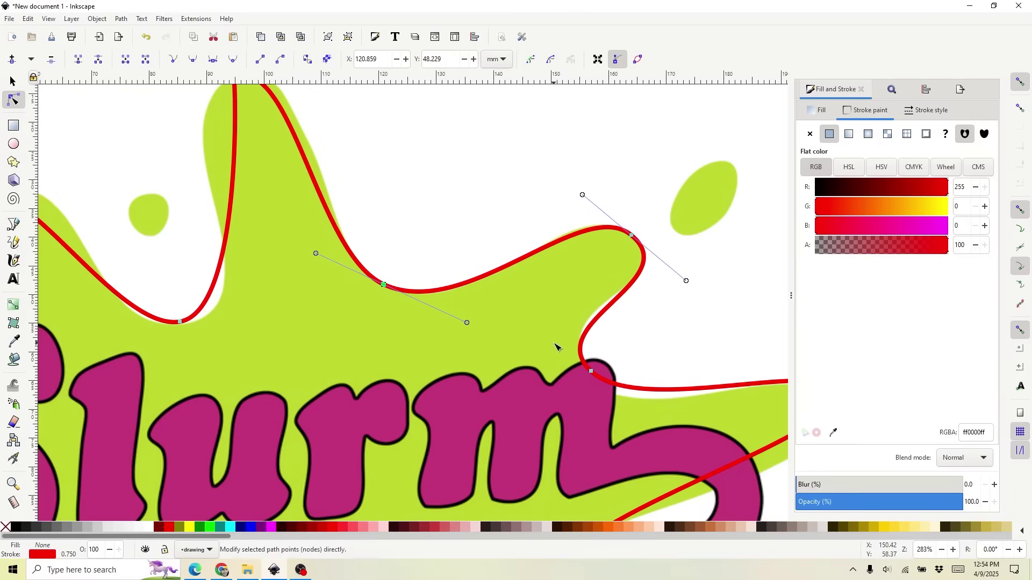
# - Reshape the notch below the upper-right spike, and fit the far-right spike's tip node and handles to the splat
pyautogui.click(592, 371)
pyautogui.moveTo(541, 323); pyautogui.dragTo(518, 350)
pyautogui.scroll(-4, 484, 269)
pyautogui.hscroll(6, 457, 252)
pyautogui.moveTo(700, 262); pyautogui.dragTo(684, 256)
pyautogui.moveTo(702, 305); pyautogui.dragTo(701, 320)
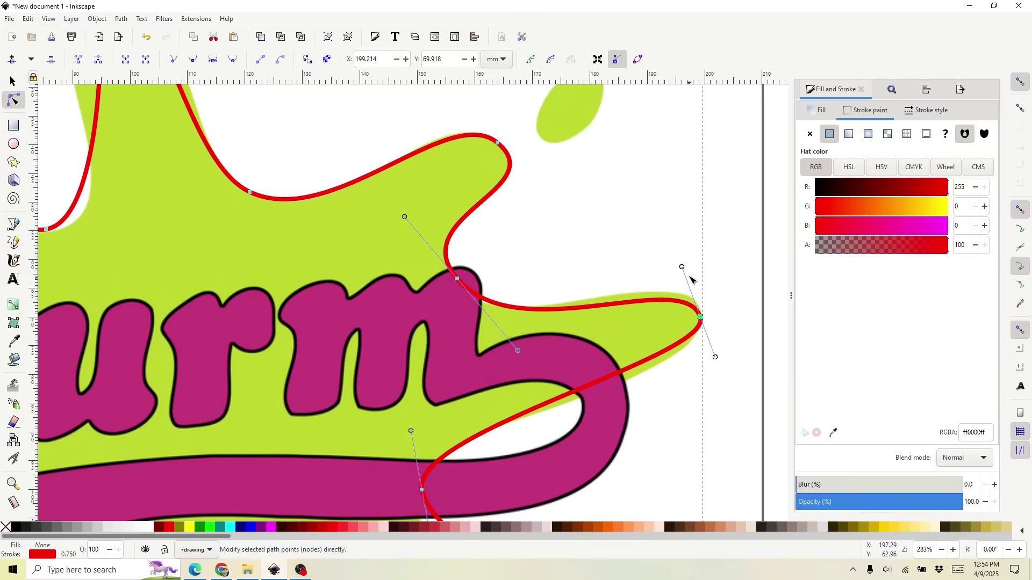
pyautogui.moveTo(684, 268); pyautogui.dragTo(688, 249)
pyautogui.moveTo(707, 363); pyautogui.dragTo(710, 381)
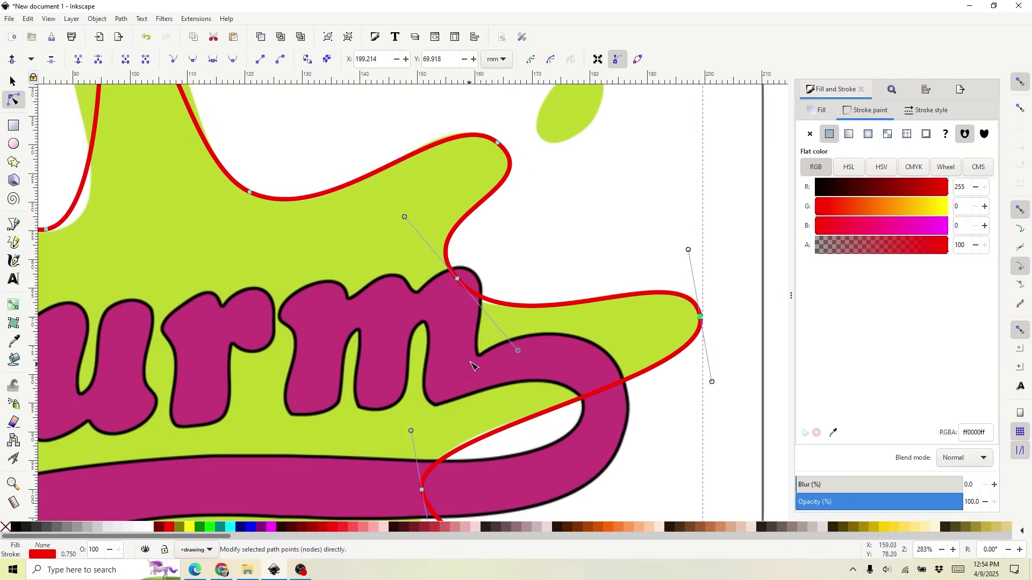
# - Adjust the node and handles of the valley below the far-right spike, where the outline crosses the swoosh
pyautogui.scroll(-5, 520, 169)
pyautogui.hscroll(-1, 520, 168)
pyautogui.moveTo(458, 235); pyautogui.dragTo(480, 228)
pyautogui.moveTo(469, 294); pyautogui.dragTo(462, 294)
pyautogui.moveTo(456, 353); pyautogui.dragTo(452, 359)
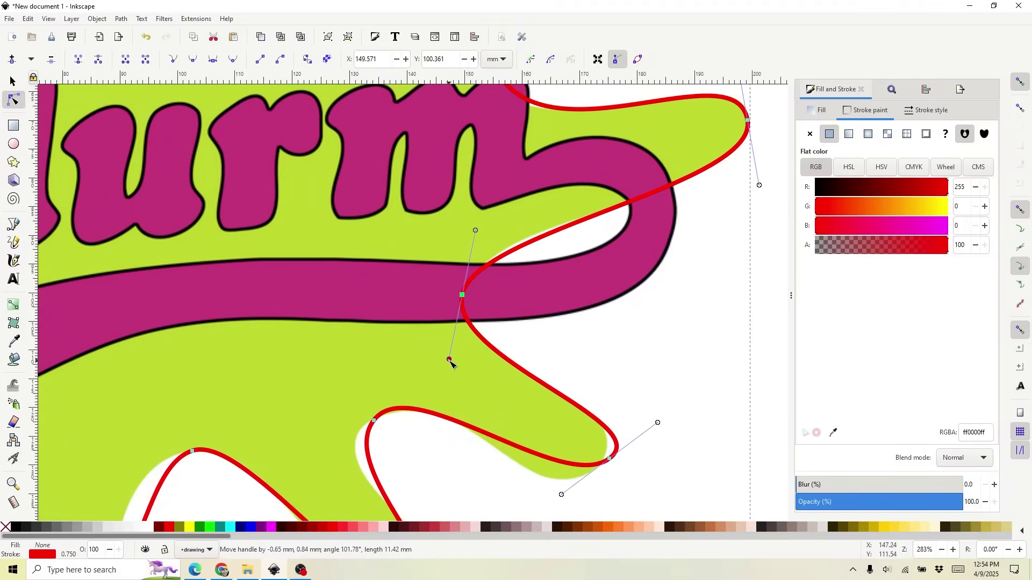
pyautogui.moveTo(477, 232); pyautogui.dragTo(476, 225)
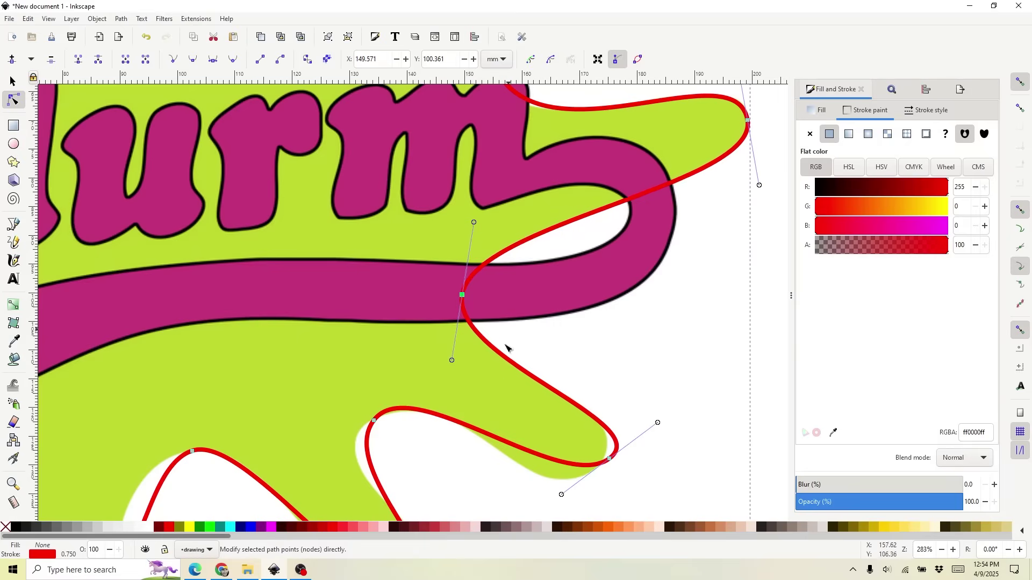
# - Fit the lower-right drip by moving its tip node and adjusting its handles and those of the adjoining notch
pyautogui.scroll(-8, 505, 345)
pyautogui.hscroll(-3, 505, 346)
pyautogui.moveTo(689, 263)
pyautogui.mouseDown()
pyautogui.moveTo(693, 272)
pyautogui.moveTo(678, 272)
pyautogui.mouseUp()
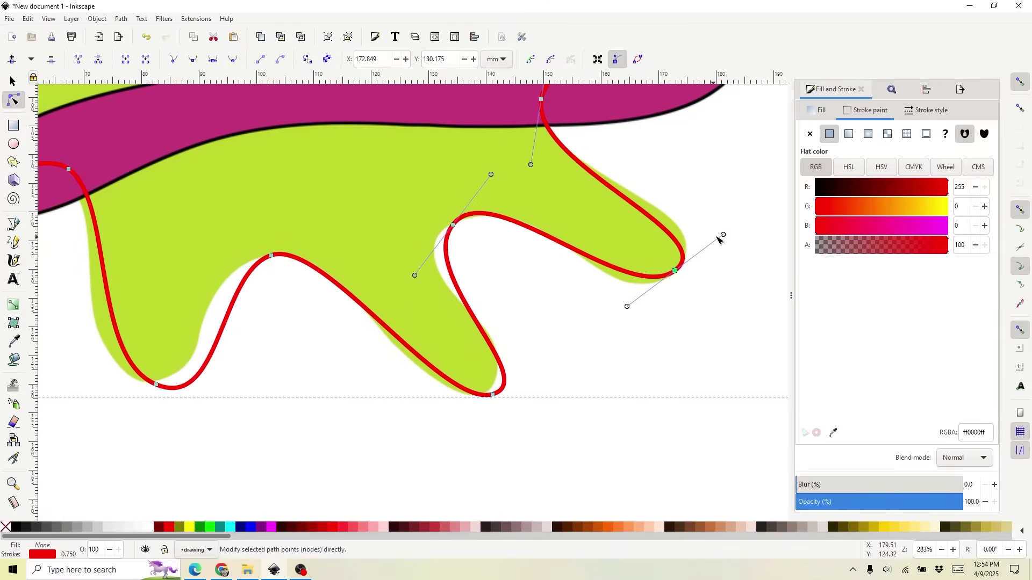
pyautogui.moveTo(723, 235); pyautogui.dragTo(742, 216)
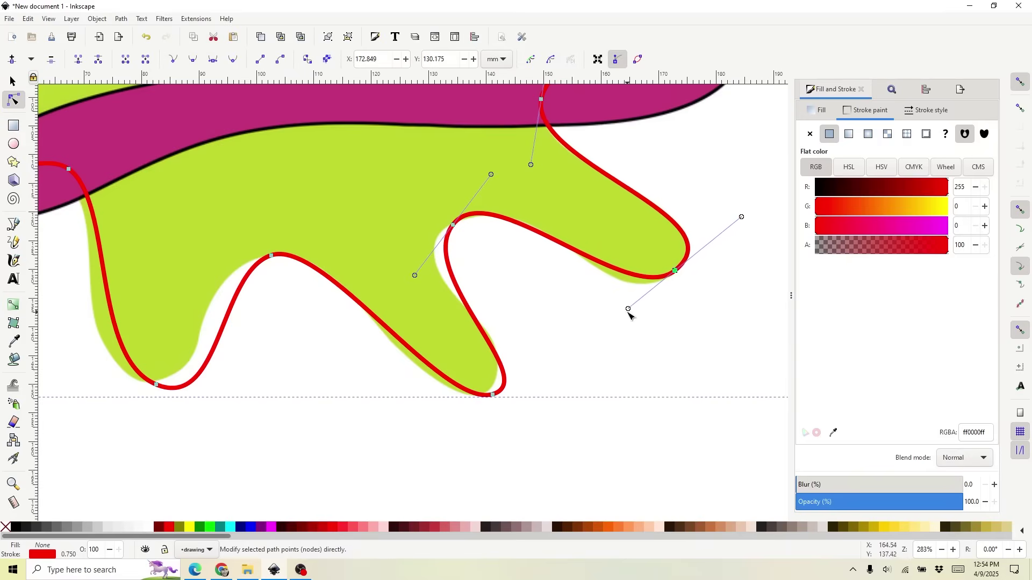
pyautogui.moveTo(628, 309); pyautogui.dragTo(600, 304)
pyautogui.moveTo(752, 235); pyautogui.dragTo(737, 231)
pyautogui.moveTo(415, 275); pyautogui.dragTo(392, 279)
# - Adjust the bottom-right drip's handles and the valley between the two bottom drips to follow the green edge
pyautogui.click(493, 395)
pyautogui.moveTo(542, 380); pyautogui.dragTo(525, 325)
pyautogui.moveTo(246, 212); pyautogui.dragTo(323, 299)
pyautogui.hscroll(-5, 527, 387)
pyautogui.scroll(2, 526, 387)
pyautogui.moveTo(579, 297); pyautogui.dragTo(602, 292)
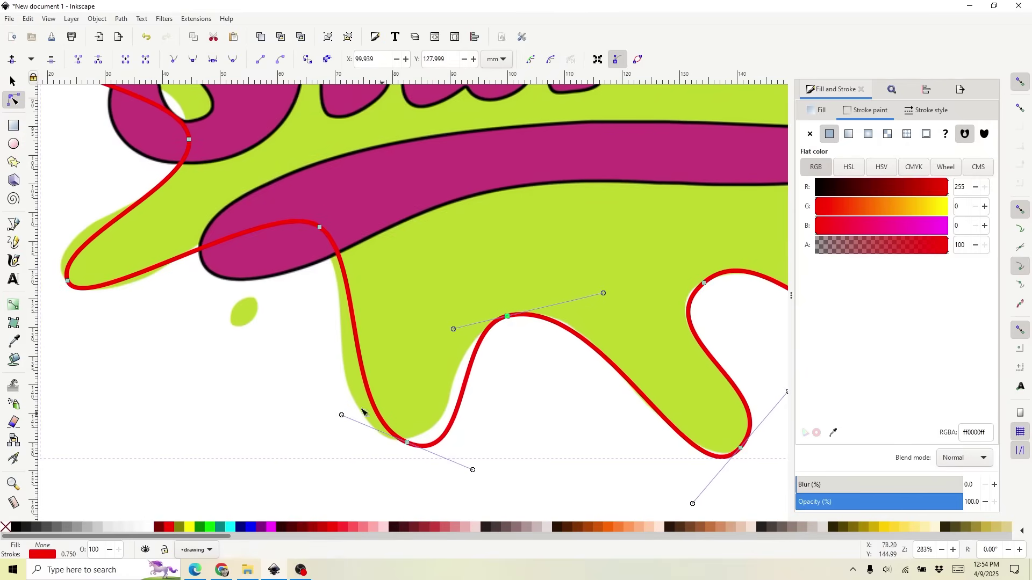
# - Refine the lower-left drip's tip and the notch above it, and fit the far-left spike's tip to the splat
pyautogui.click(68, 280)
pyautogui.hscroll(-5, 70, 283)
pyautogui.scroll(3, 70, 282)
pyautogui.moveTo(252, 438); pyautogui.dragTo(253, 441)
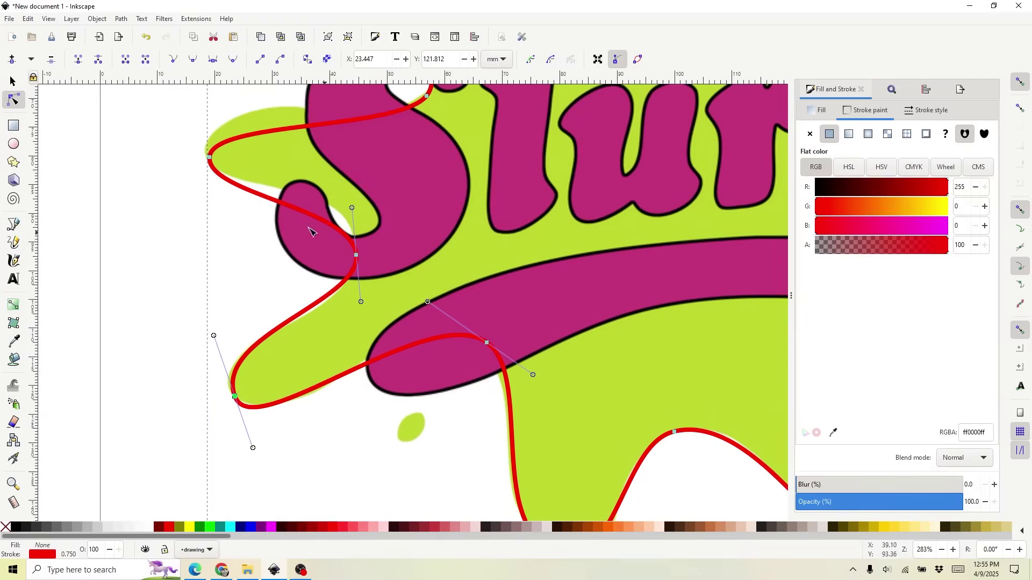
pyautogui.click(356, 255)
pyautogui.hscroll(-1, 417, 240)
pyautogui.scroll(5, 417, 240)
pyautogui.moveTo(237, 286); pyautogui.dragTo(236, 275)
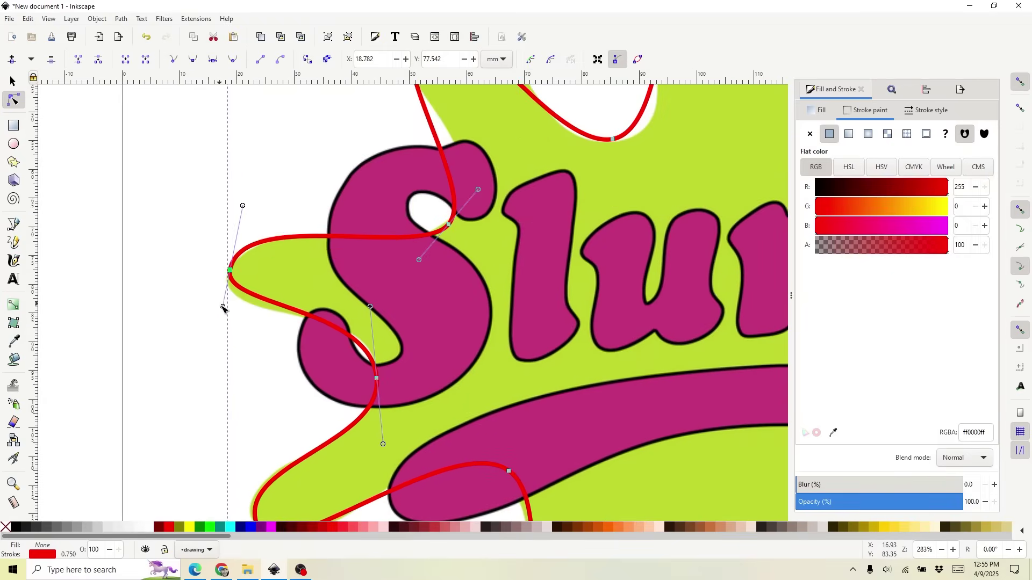
# - Reshape the upper-left spike's tip and the bend below it, and reposition the valley node beside the tallest spike
pyautogui.scroll(5, 236, 275)
pyautogui.click(422, 195)
pyautogui.moveTo(380, 240); pyautogui.dragTo(357, 226)
pyautogui.moveTo(473, 372); pyautogui.dragTo(495, 340)
pyautogui.moveTo(358, 227); pyautogui.dragTo(339, 233)
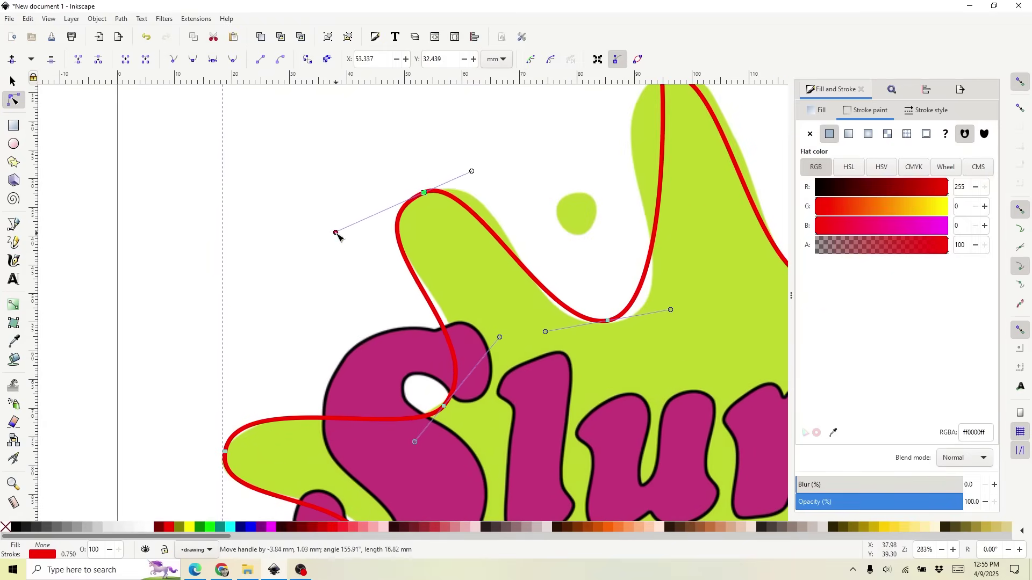
pyautogui.moveTo(471, 170); pyautogui.dragTo(488, 164)
pyautogui.hscroll(4, 511, 369)
pyautogui.scroll(2, 511, 369)
pyautogui.moveTo(457, 384); pyautogui.dragTo(466, 387)
# - Pull out a curve handle at the tallest spike's start node, make the node smooth and angle its handles along the rounded tip
pyautogui.hscroll(2, 465, 387)
pyautogui.scroll(2, 466, 387)
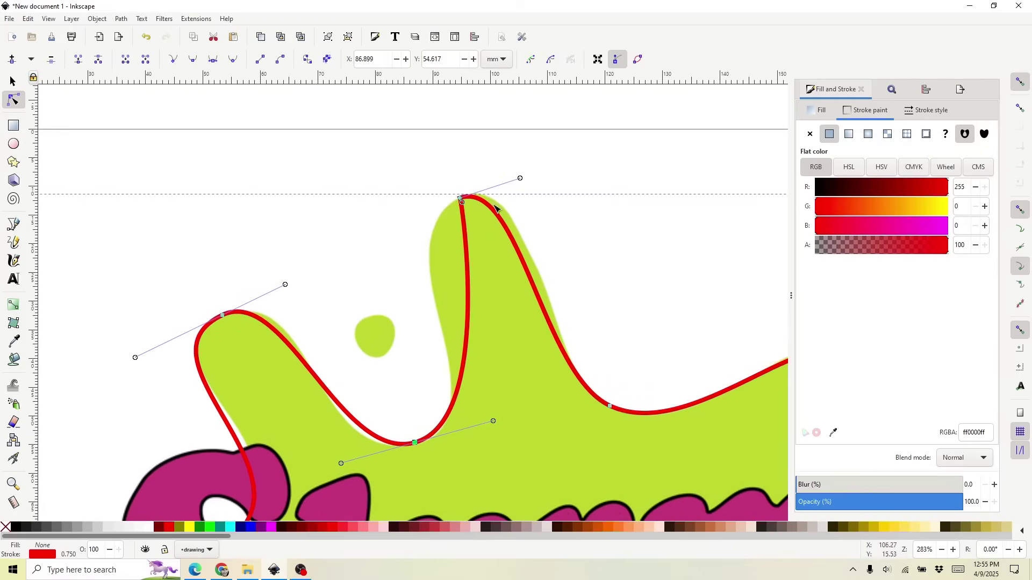
pyautogui.moveTo(461, 197)
pyautogui.mouseDown()
pyautogui.moveTo(404, 210)
pyautogui.moveTo(451, 165)
pyautogui.moveTo(426, 211)
pyautogui.moveTo(436, 249)
pyautogui.moveTo(403, 200)
pyautogui.moveTo(445, 196)
pyautogui.mouseUp()
pyautogui.moveTo(513, 189); pyautogui.dragTo(393, 155)
pyautogui.click(460, 197)
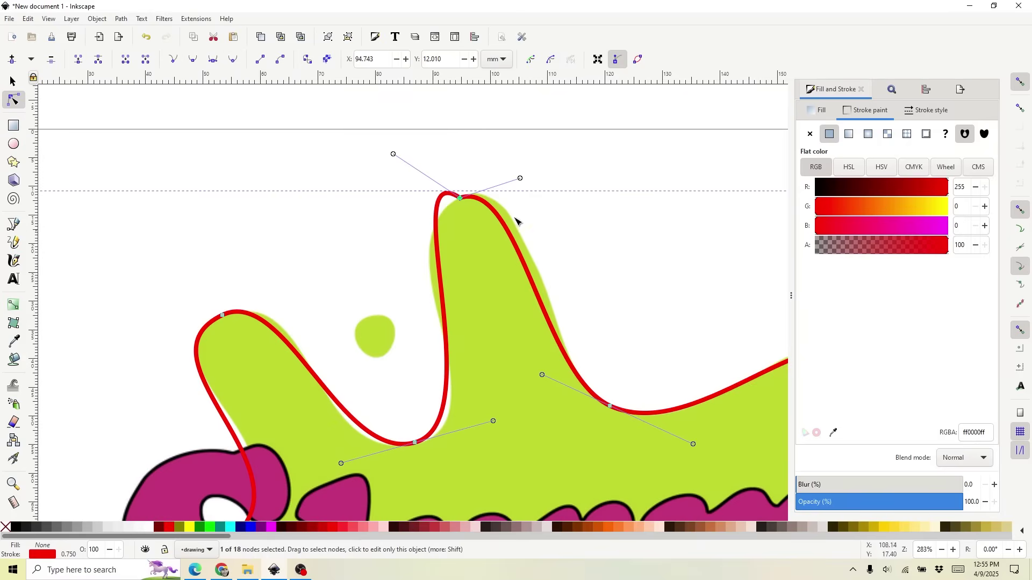
pyautogui.click(196, 64)
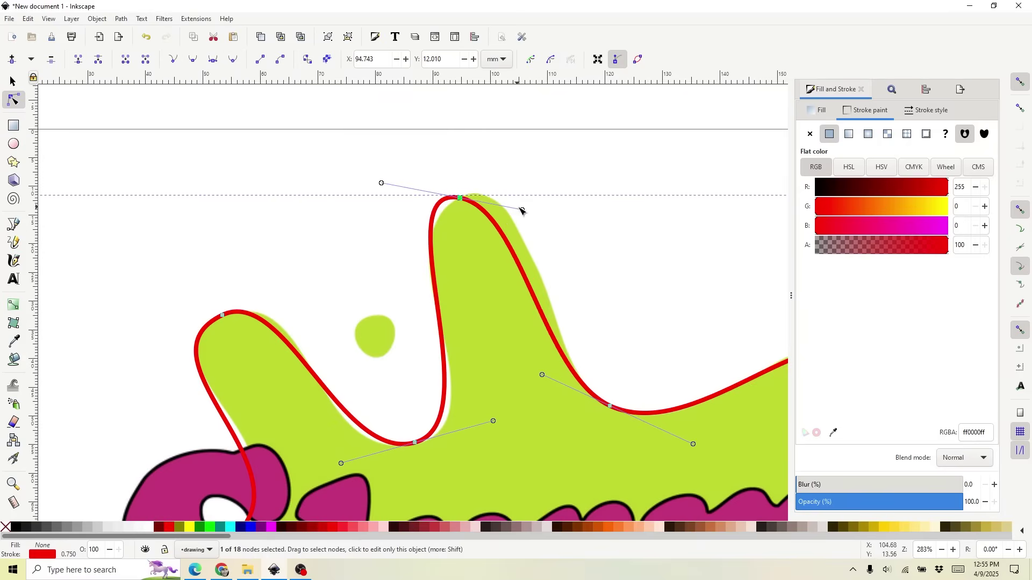
pyautogui.moveTo(522, 210); pyautogui.dragTo(515, 172)
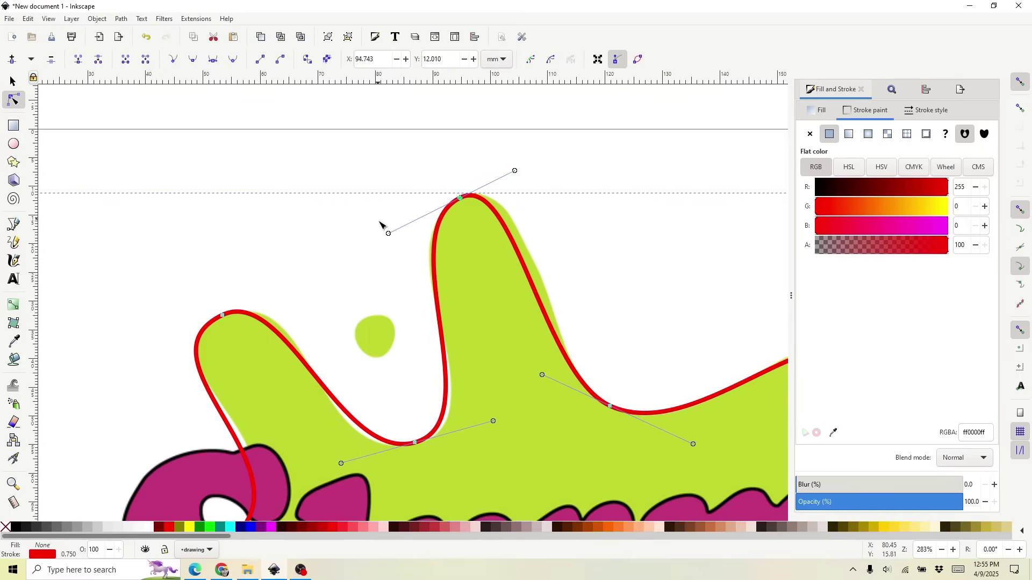
# - Adjust the curve handles at the tallest spike's tip and at the valley node beside it to follow the green edge
pyautogui.moveTo(389, 233); pyautogui.dragTo(380, 131)
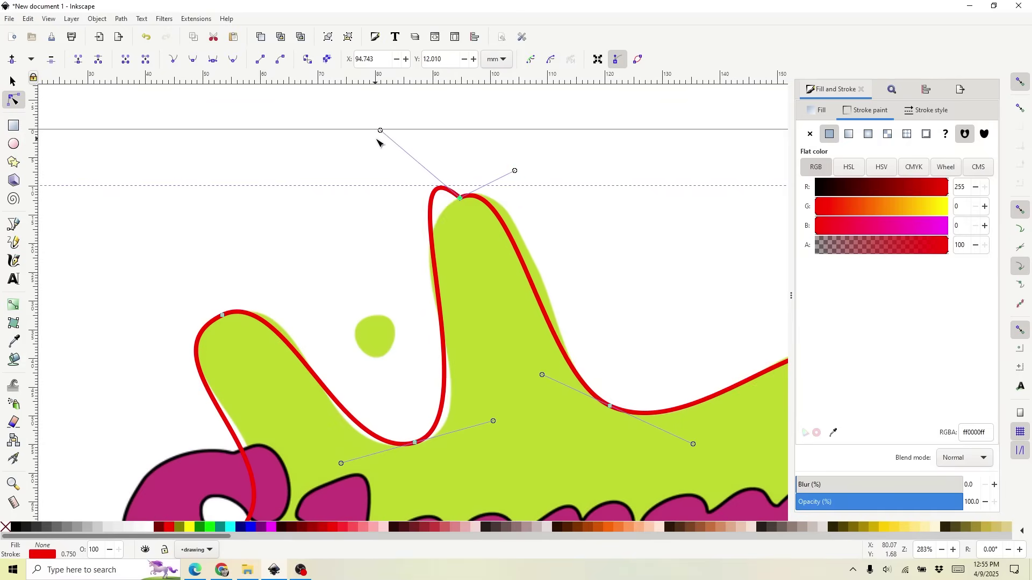
pyautogui.hotkey('ctrl', 'z')
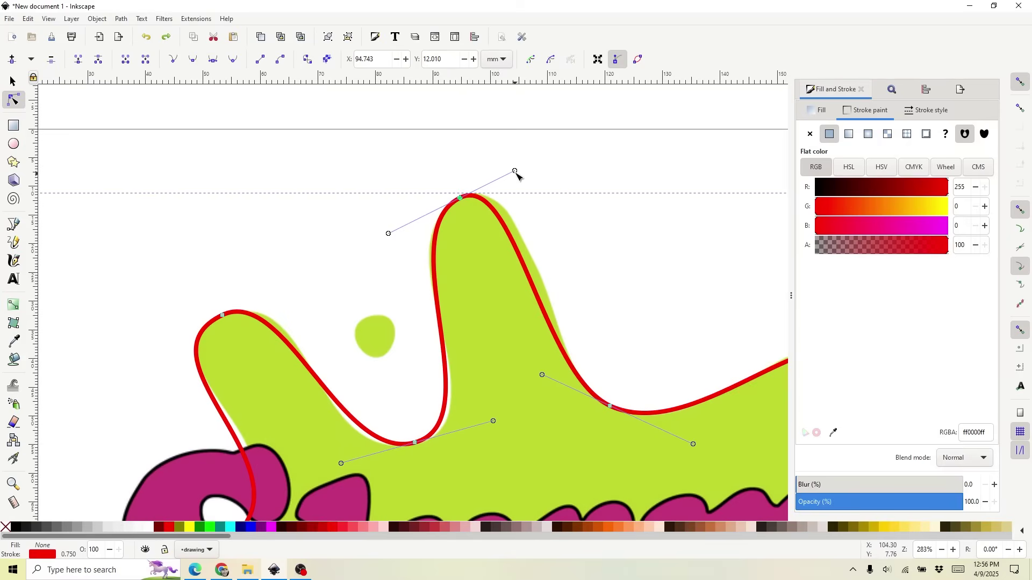
pyautogui.moveTo(515, 171); pyautogui.dragTo(536, 171)
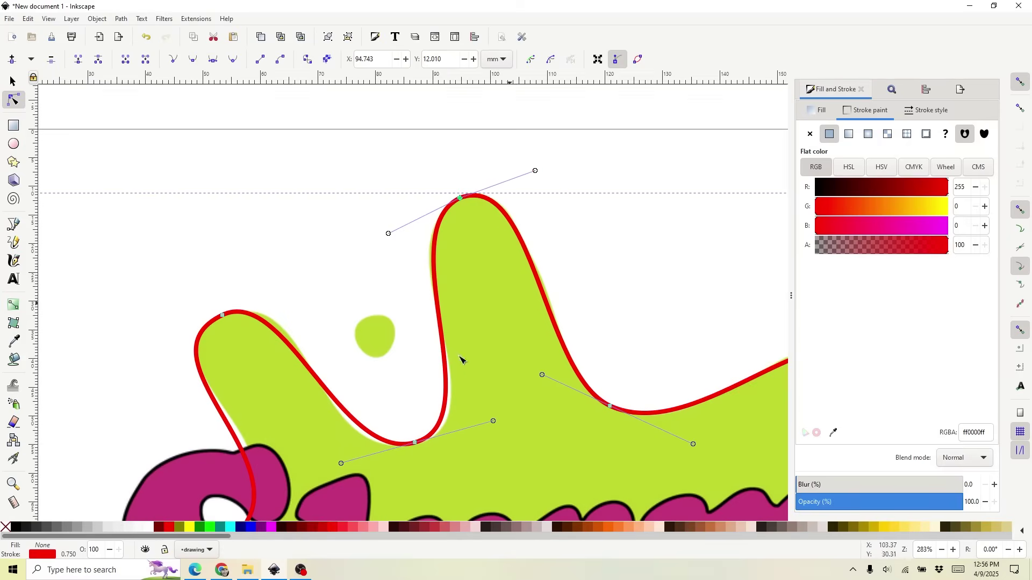
pyautogui.moveTo(494, 422); pyautogui.dragTo(507, 417)
pyautogui.click(622, 301)
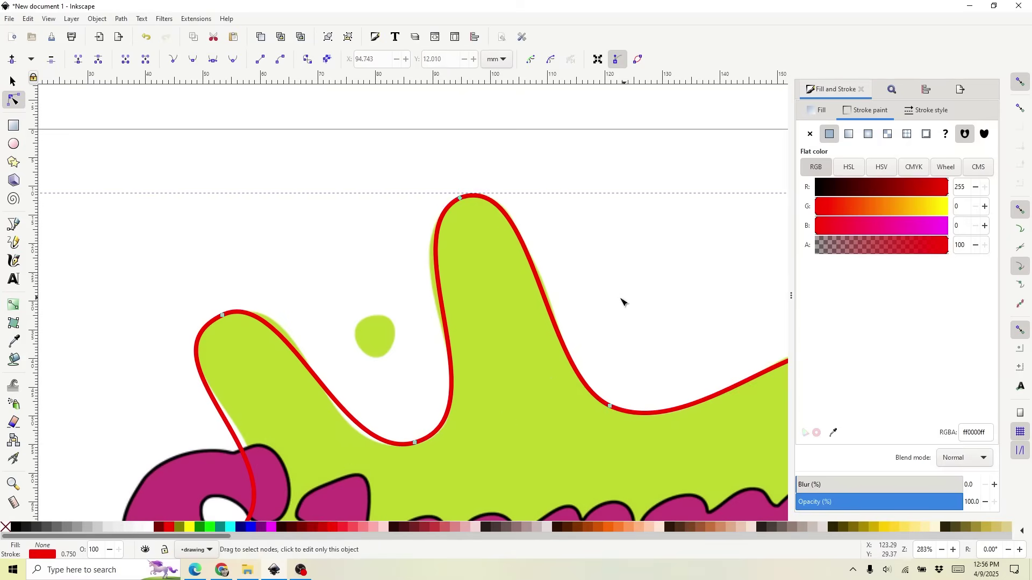
# - Try moving the traced splat outline off the reference image, and review the whole outline against the green shape
pyautogui.scroll(-1, 516, 177)
pyautogui.press('s')
pyautogui.scroll(-2, 548, 209)
pyautogui.moveTo(413, 226); pyautogui.dragTo(283, 163)
pyautogui.hotkey('ctrl', 'z')
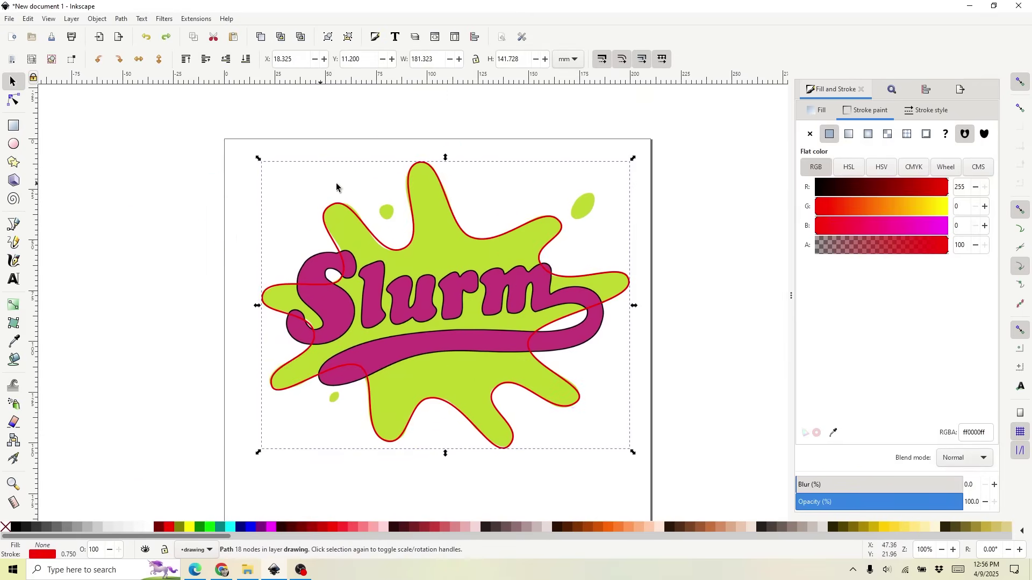
pyautogui.click(549, 200)
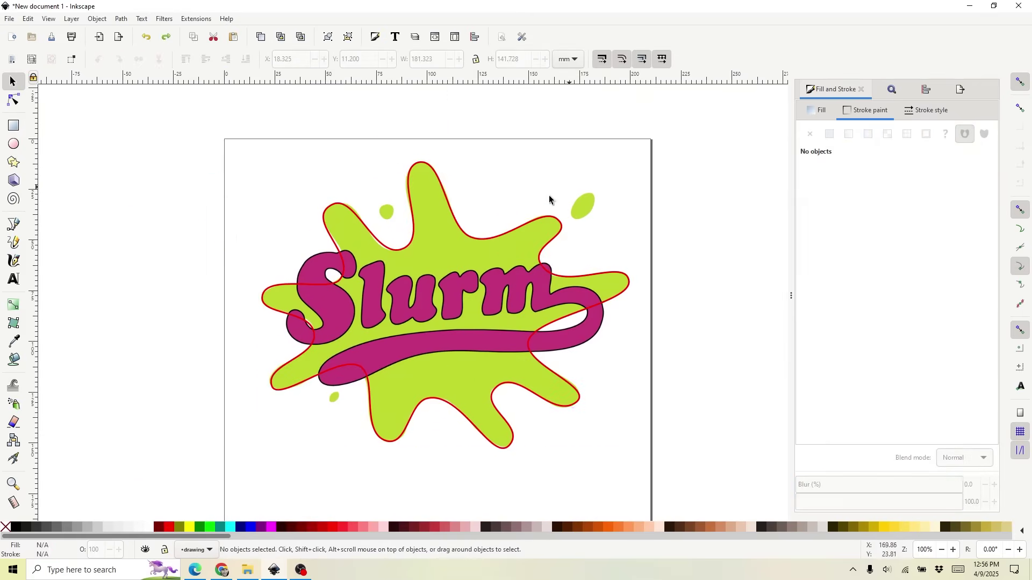
pyautogui.press('z')
pyautogui.click(460, 201)
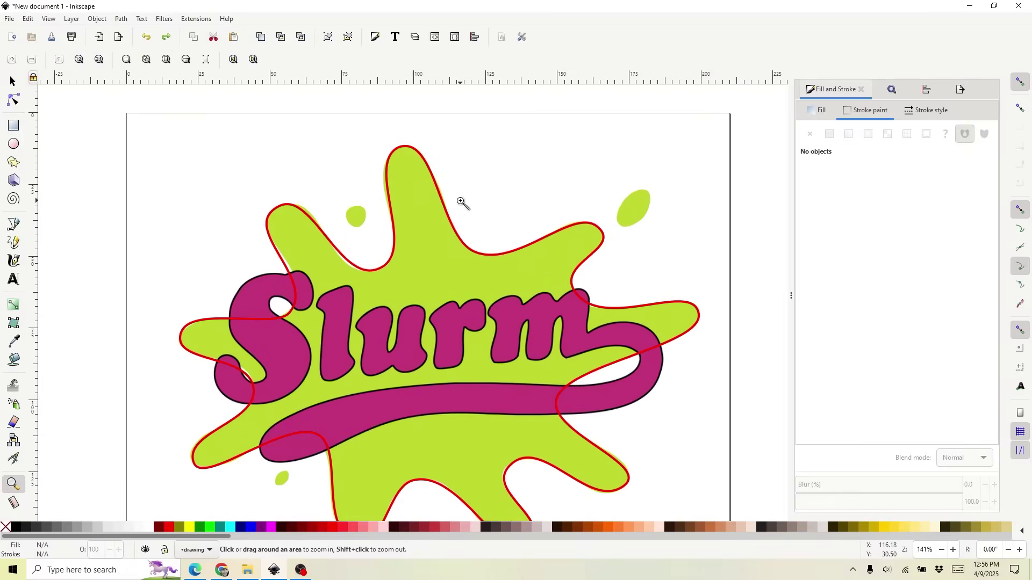
pyautogui.press('space')
pyautogui.moveTo(476, 215); pyautogui.dragTo(472, 165)
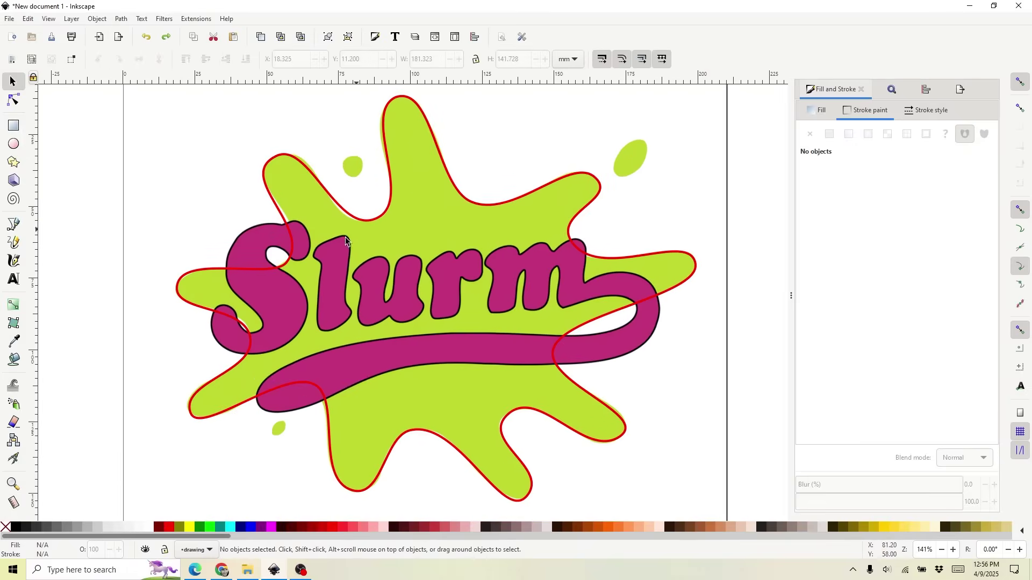
pyautogui.moveTo(159, 202); pyautogui.dragTo(704, 414)
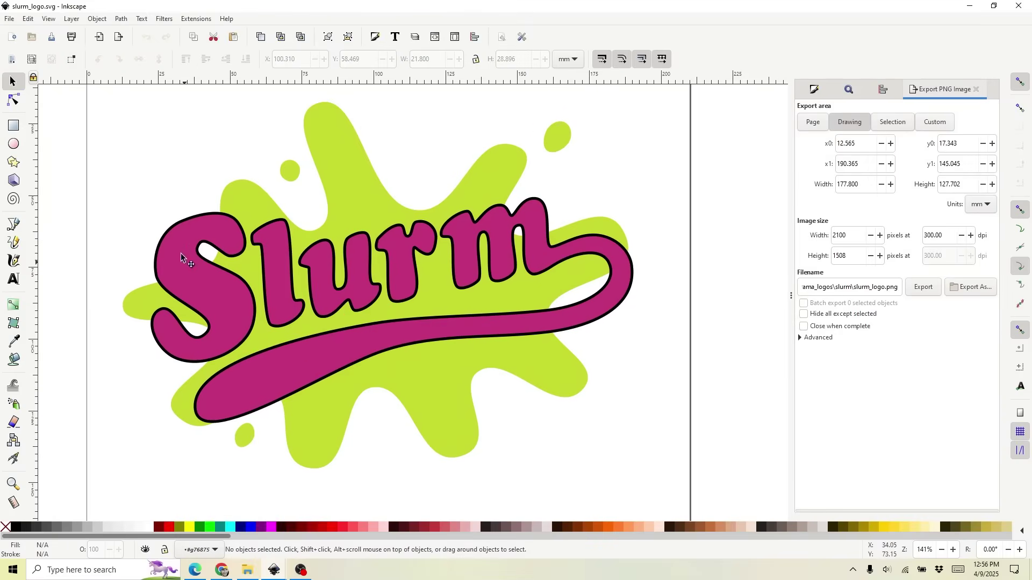
# - Switch to the finished slurm_logo.svg drawing and try moving the letter S away from the rest of the logo
pyautogui.moveTo(180, 253); pyautogui.dragTo(123, 217)
pyautogui.hotkey('ctrl', 'z')
pyautogui.moveTo(188, 262); pyautogui.dragTo(96, 201)
pyautogui.hotkey('ctrl', 'z')
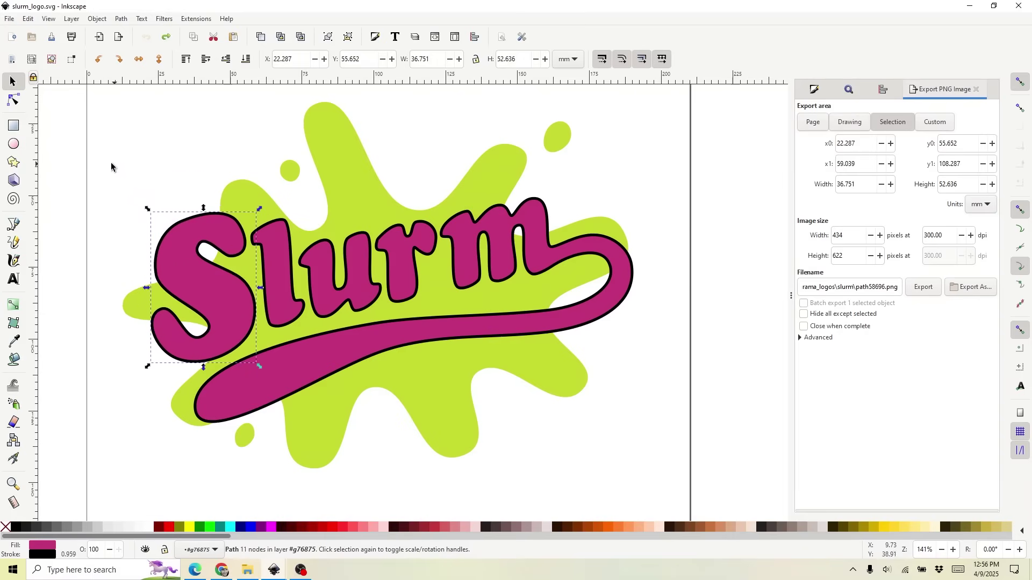
# - Select the letters individually, and inspect the fill of the S and the fill and stroke paint of the green splat
pyautogui.click(267, 241)
pyautogui.click(334, 279)
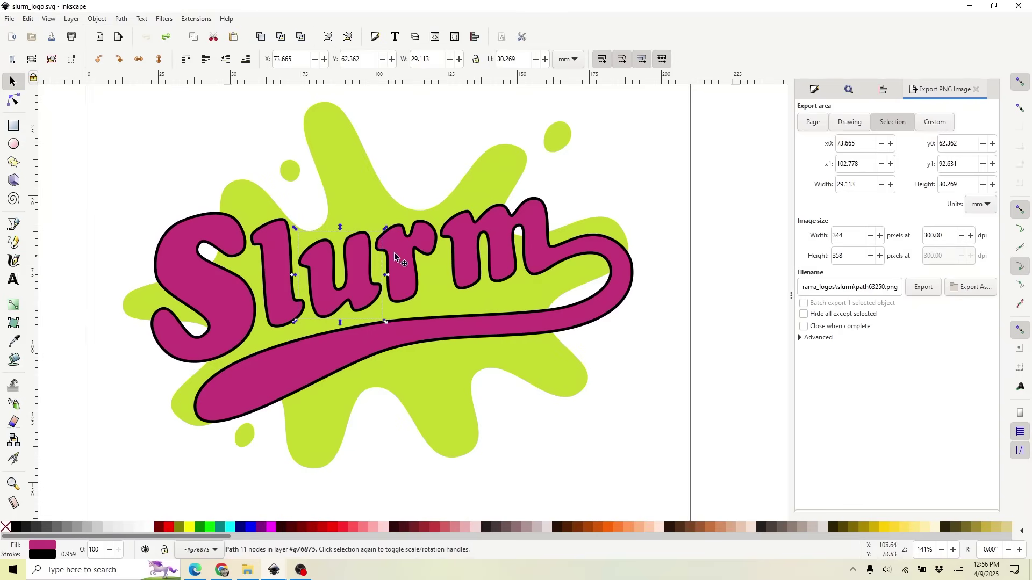
pyautogui.click(395, 252)
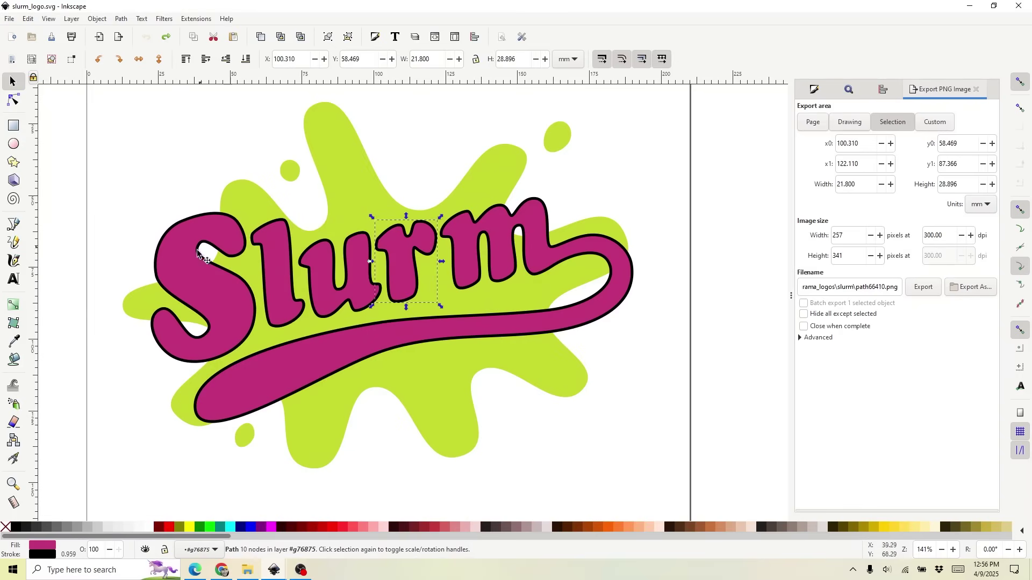
pyautogui.click(164, 264)
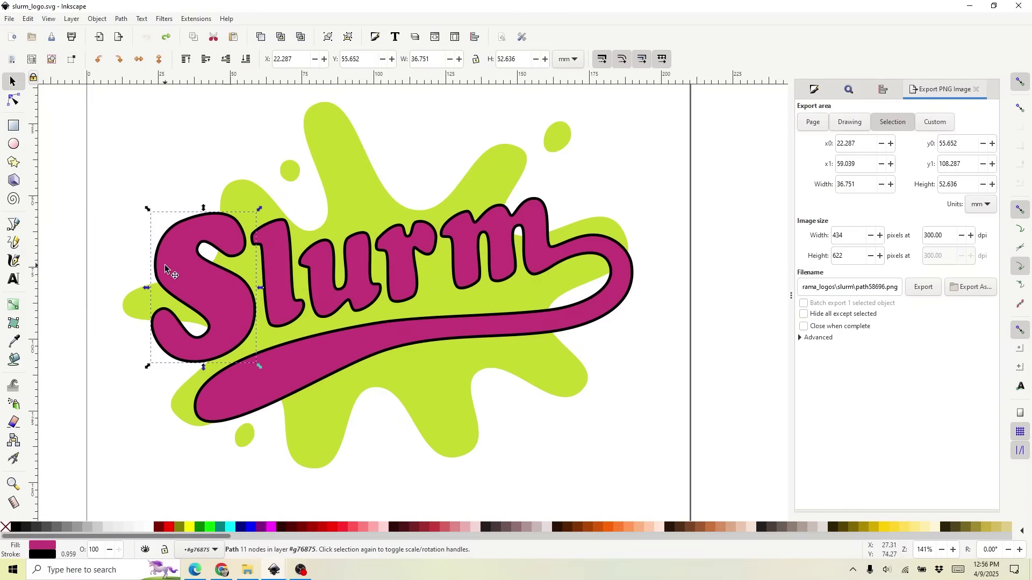
pyautogui.click(816, 95)
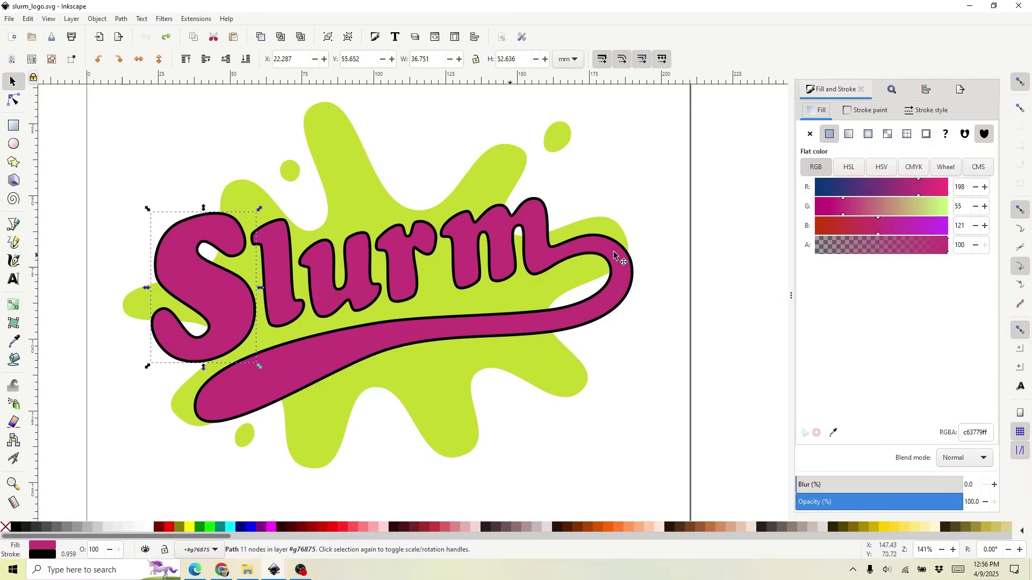
pyautogui.click(349, 171)
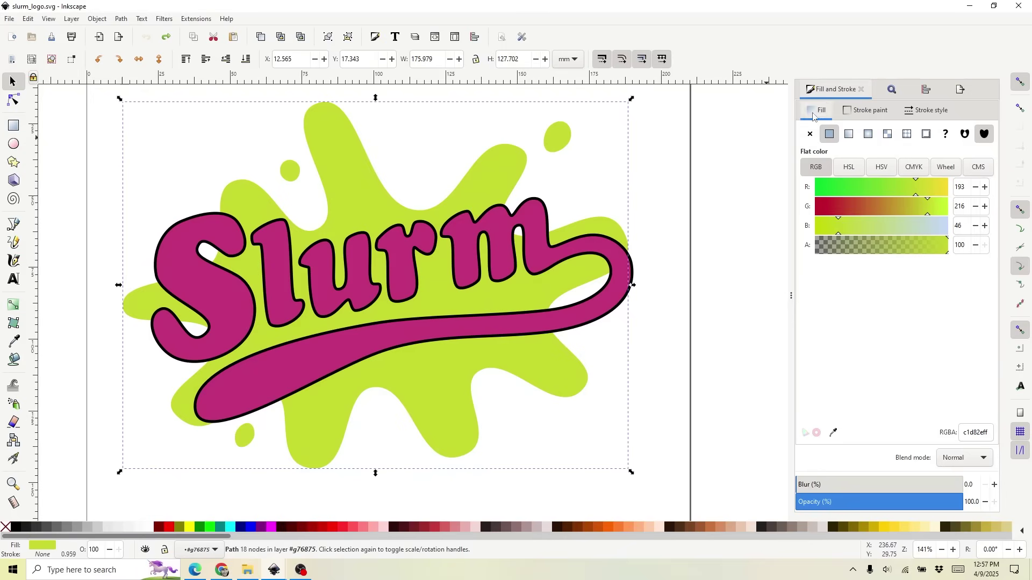
pyautogui.click(854, 114)
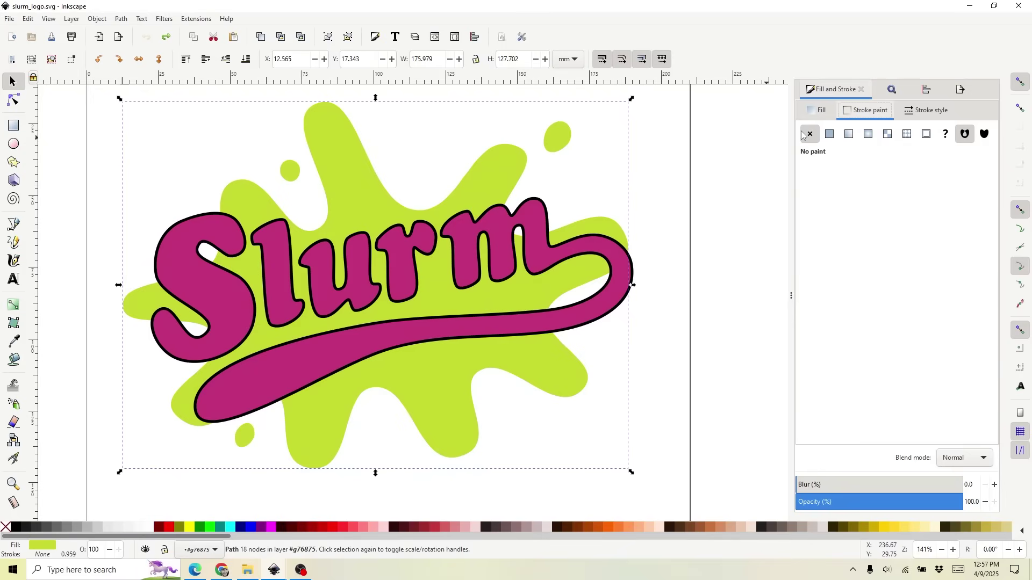
pyautogui.click(816, 111)
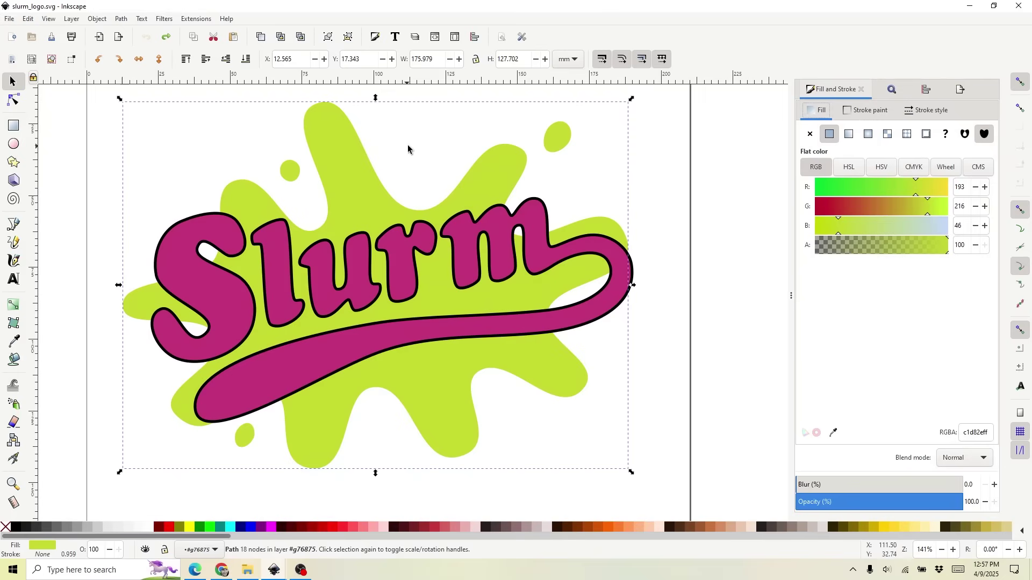
# - Inspect the stroke paint and stroke width of the letter r
pyautogui.click(402, 257)
pyautogui.click(863, 118)
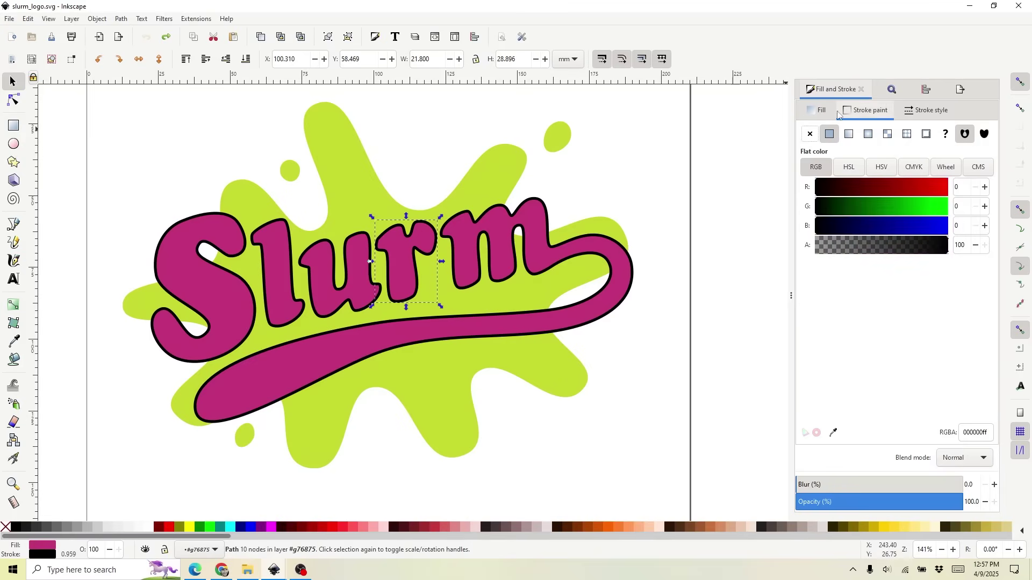
pyautogui.click(928, 110)
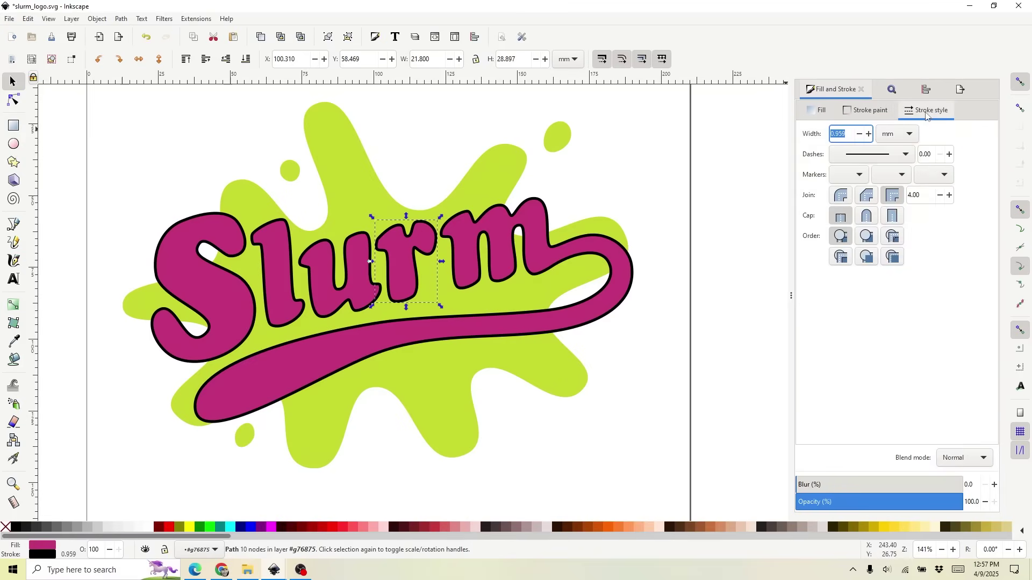
pyautogui.click(850, 134)
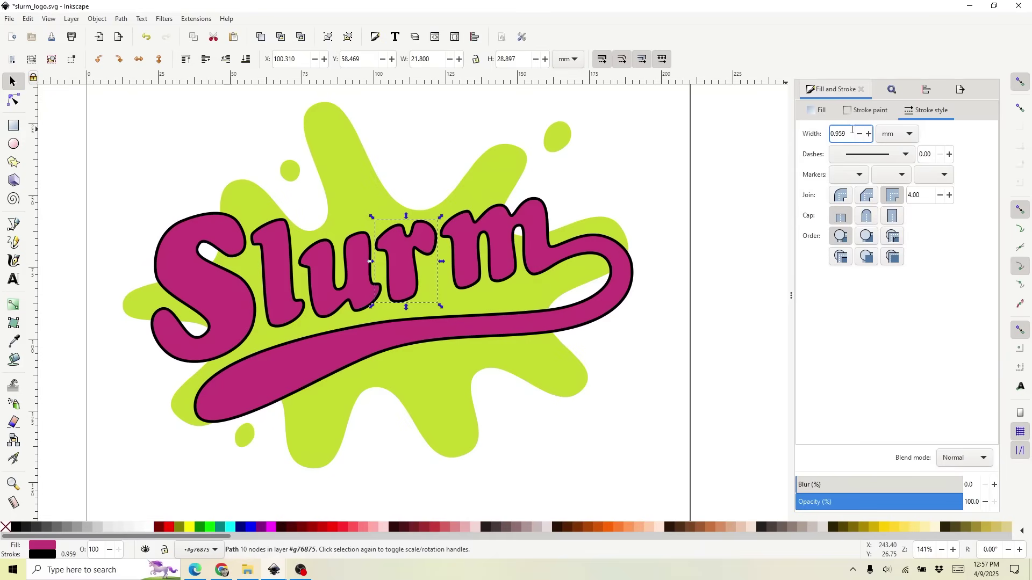
pyautogui.doubleClick(852, 132)
pyautogui.click(679, 119)
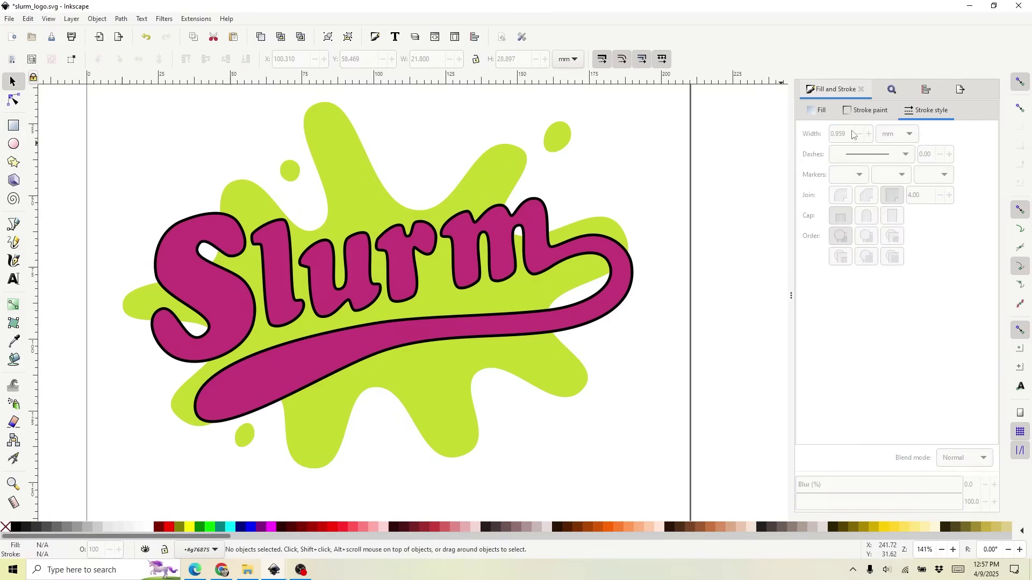
# - Try a 2 mm stroke on the letter m with its swoosh, and set its stroke width to 1 mm
pyautogui.click(608, 260)
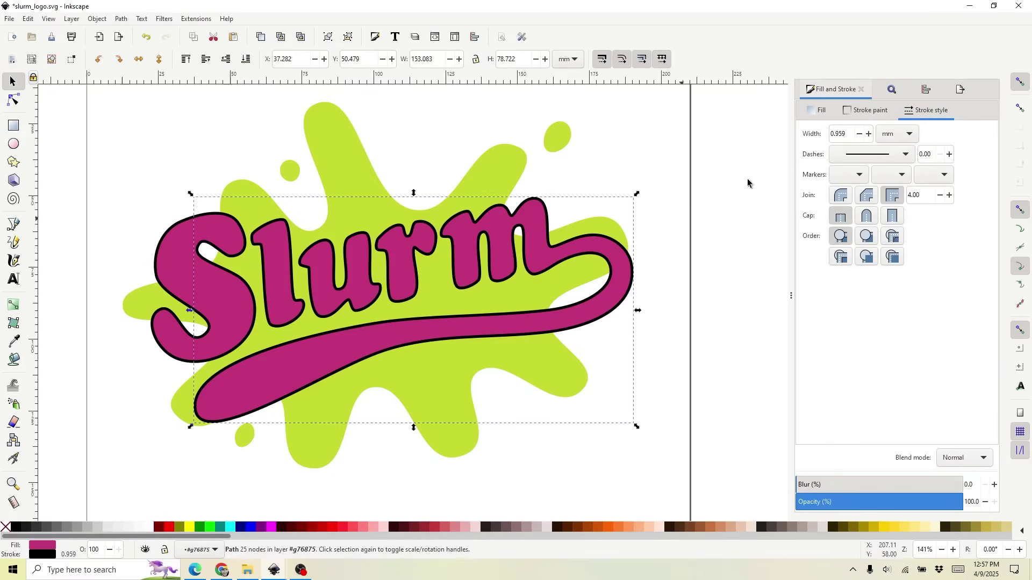
pyautogui.doubleClick(850, 132)
pyautogui.write('2')
pyautogui.press('Return')
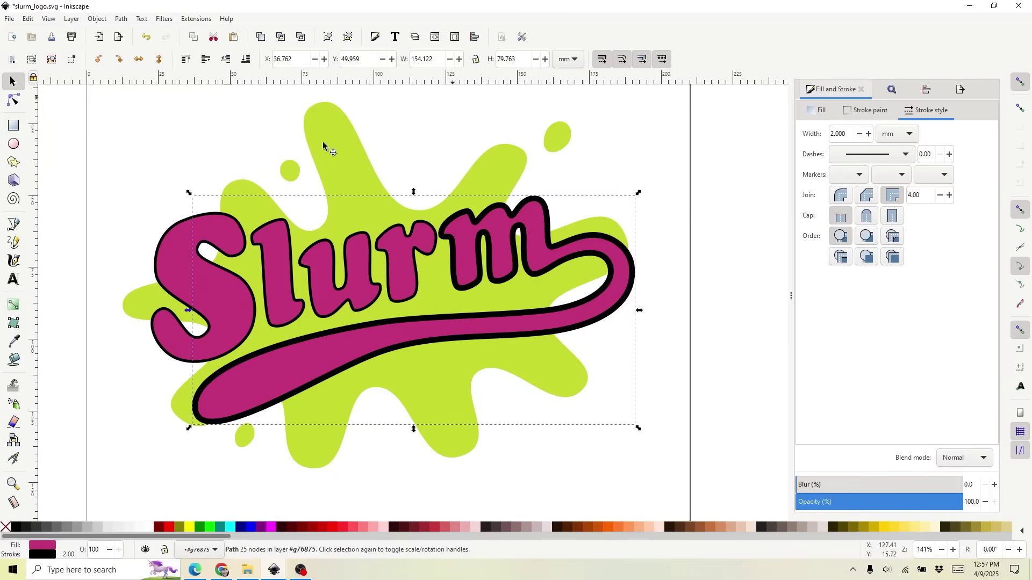
pyautogui.doubleClick(851, 132)
pyautogui.write('1')
pyautogui.press('Return')
pyautogui.click(592, 144)
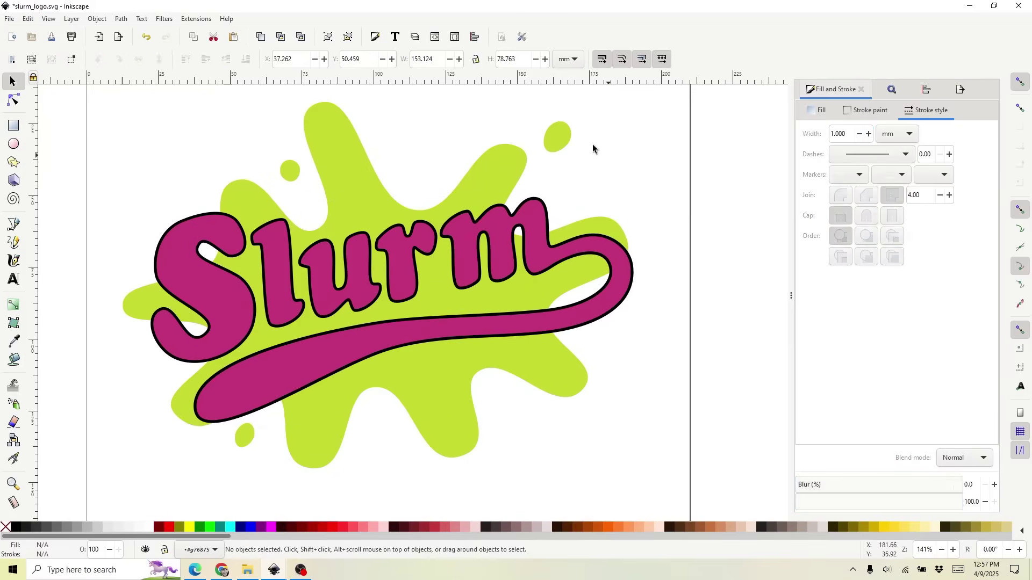
# - Try reshaping the green splat in the finished logo near its tallest spike, and undo the change
pyautogui.scroll(1, 591, 153)
pyautogui.hscroll(-1, 590, 153)
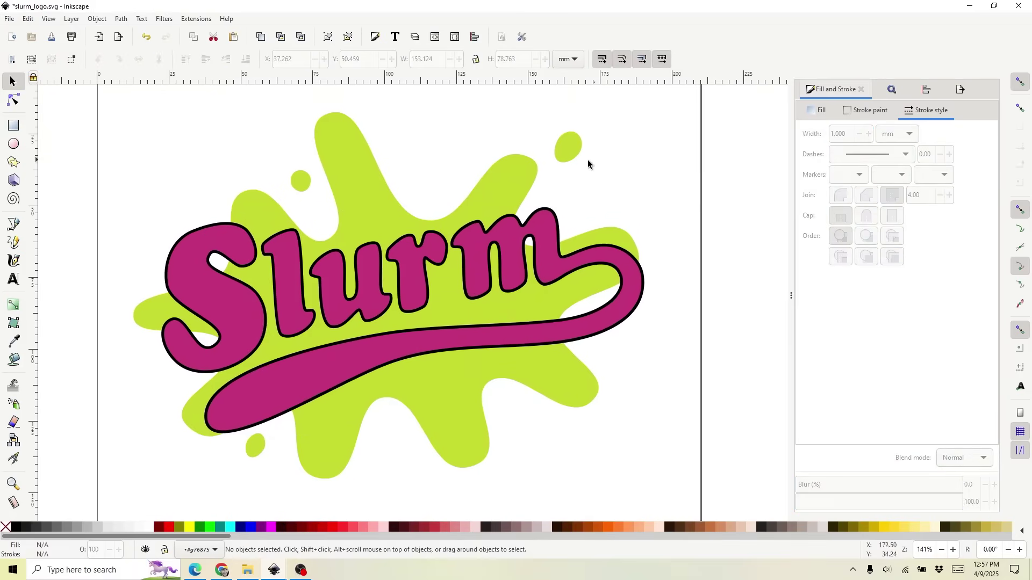
pyautogui.click(340, 142)
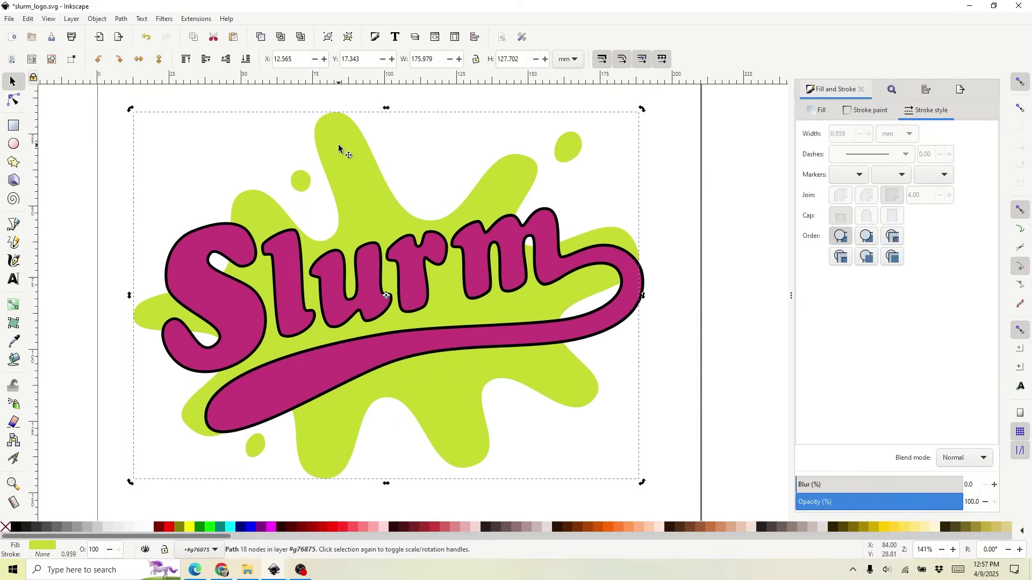
pyautogui.doubleClick(339, 145)
pyautogui.moveTo(305, 106); pyautogui.dragTo(348, 181)
pyautogui.hotkey('ctrl', 'z')
pyautogui.press('s')
pyautogui.scroll(-2, 426, 173)
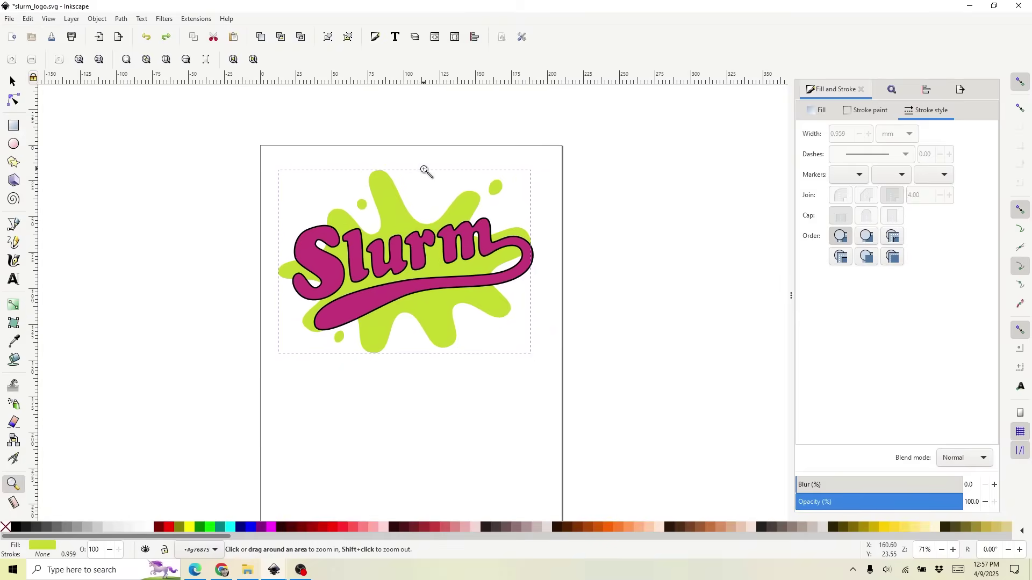
# - Move the entire logo about 6 mm right and 7 mm up on the page, and try scaling it from a corner
pyautogui.hotkey('ctrl', 'a')
pyautogui.moveTo(438, 303)
pyautogui.mouseDown()
pyautogui.moveTo(456, 313)
pyautogui.moveTo(438, 288)
pyautogui.moveTo(447, 293)
pyautogui.mouseUp()
pyautogui.moveTo(547, 160); pyautogui.dragTo(654, 143)
pyautogui.hotkey('ctrl', 'z')
pyautogui.click(202, 147)
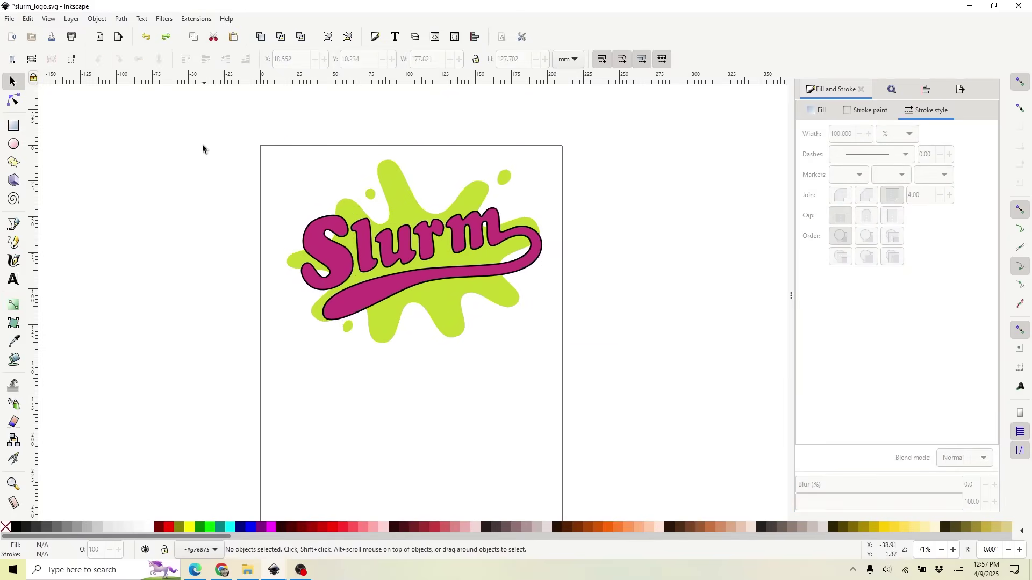
pyautogui.moveTo(203, 147); pyautogui.dragTo(588, 379)
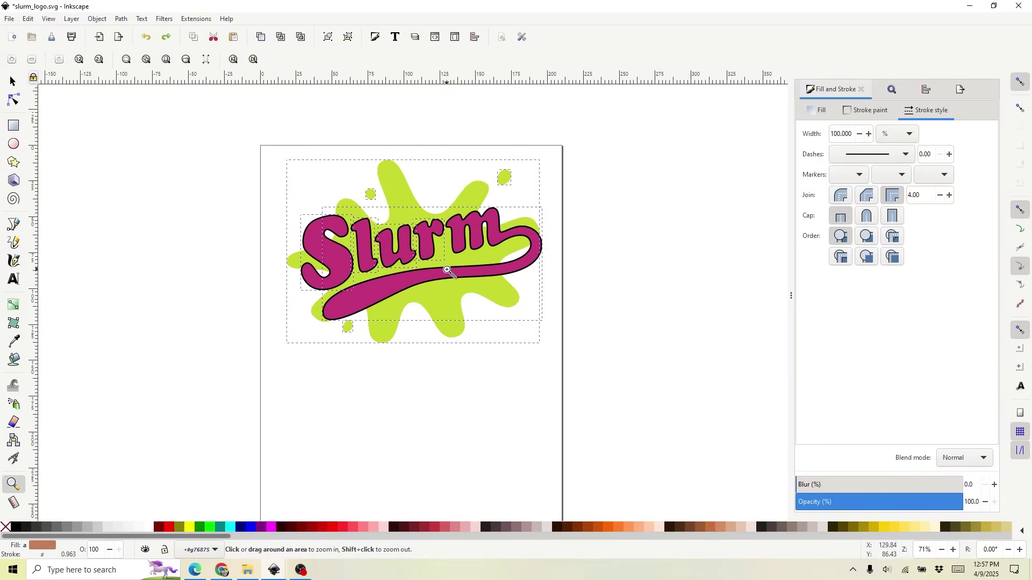
pyautogui.press('3')
pyautogui.click(630, 376)
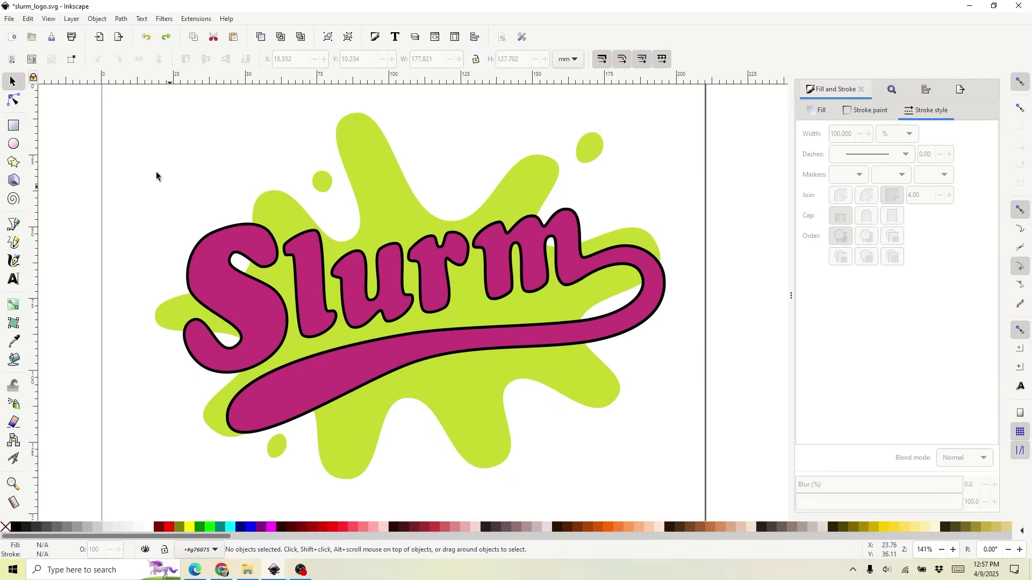
# - Switch to benderbrau_logo.svg and examine the beer mug and the curved "Cold-fusion Steam Beer" text as separate objects
pyautogui.click(10, 19)
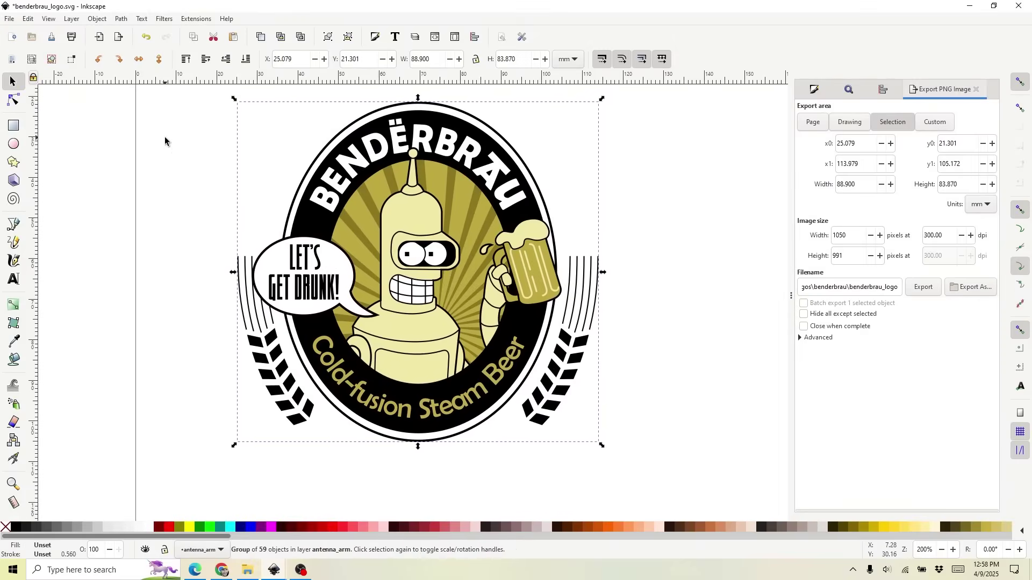
pyautogui.click(166, 141)
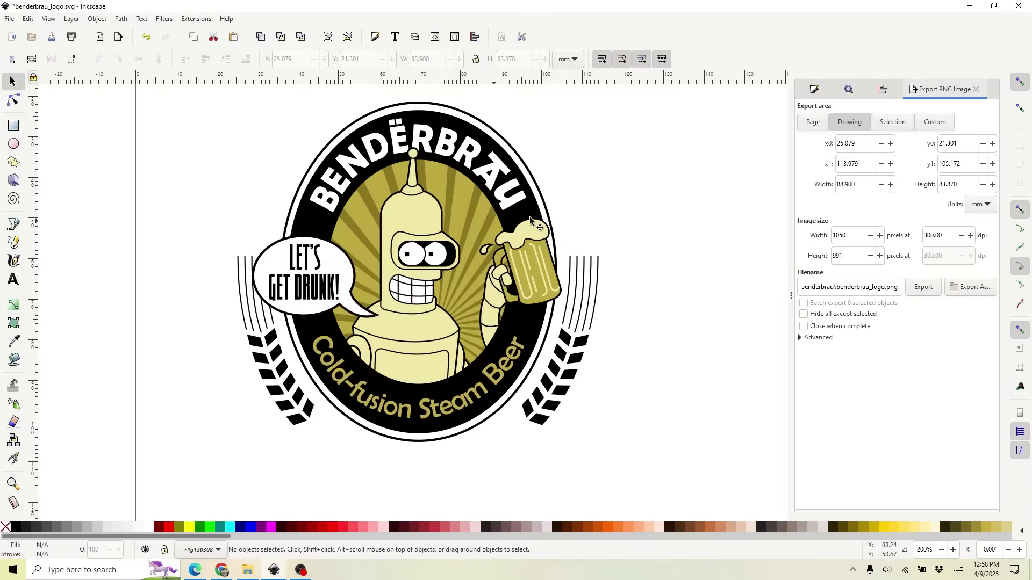
pyautogui.moveTo(533, 260); pyautogui.dragTo(524, 261)
pyautogui.click(658, 269)
pyautogui.click(331, 349)
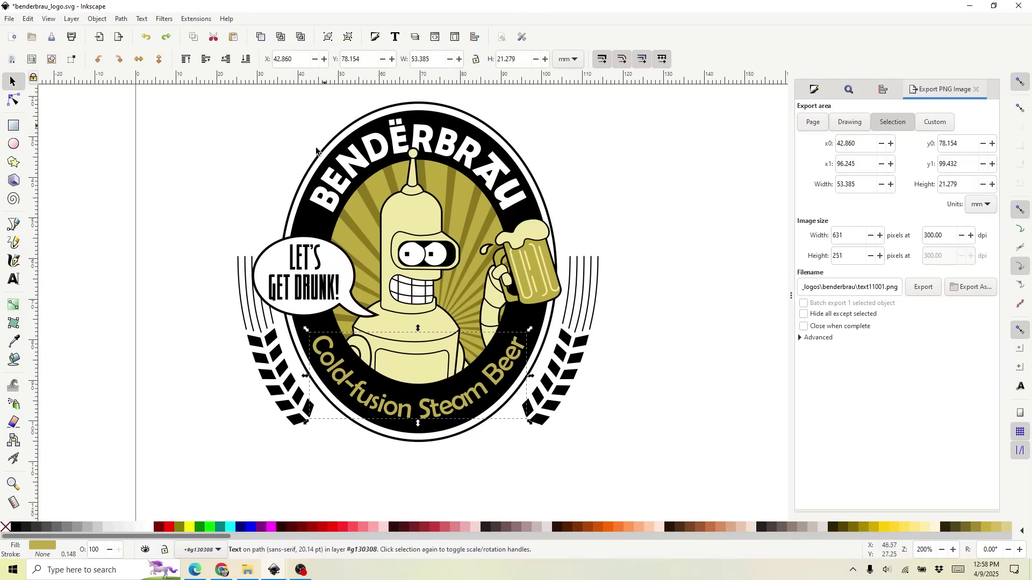
pyautogui.click(622, 150)
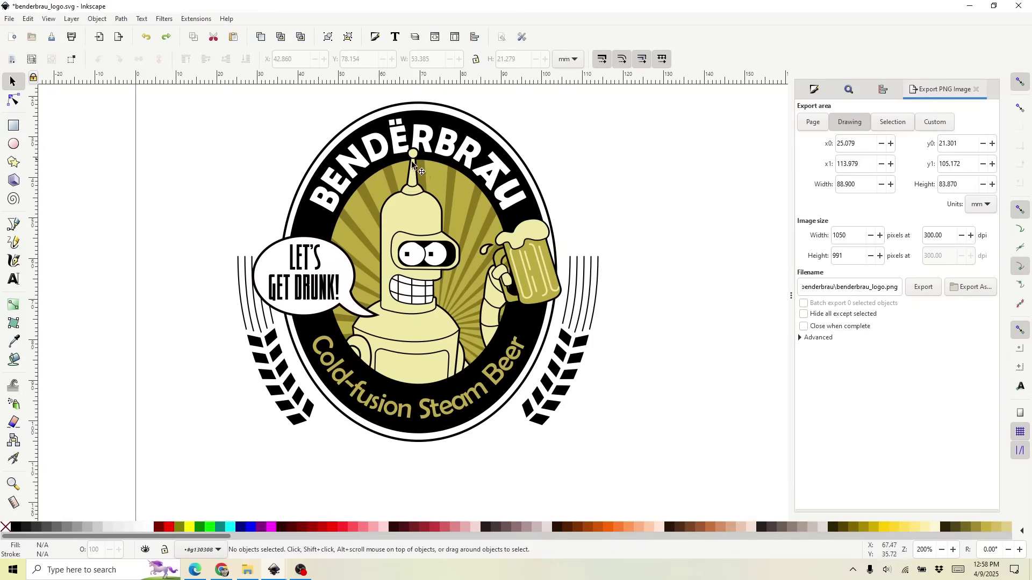
# - Examine the robot's antenna as a separate object, and select the complete beer logo to view all its parts
pyautogui.moveTo(414, 168)
pyautogui.mouseDown()
pyautogui.moveTo(405, 160)
pyautogui.moveTo(413, 167)
pyautogui.mouseUp()
pyautogui.click(625, 170)
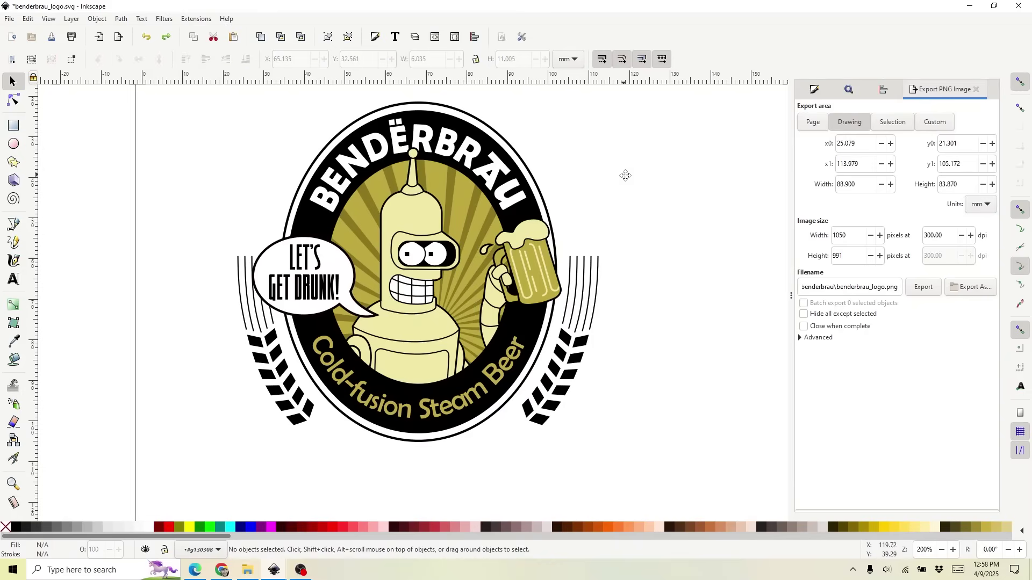
pyautogui.moveTo(623, 174); pyautogui.dragTo(614, 176)
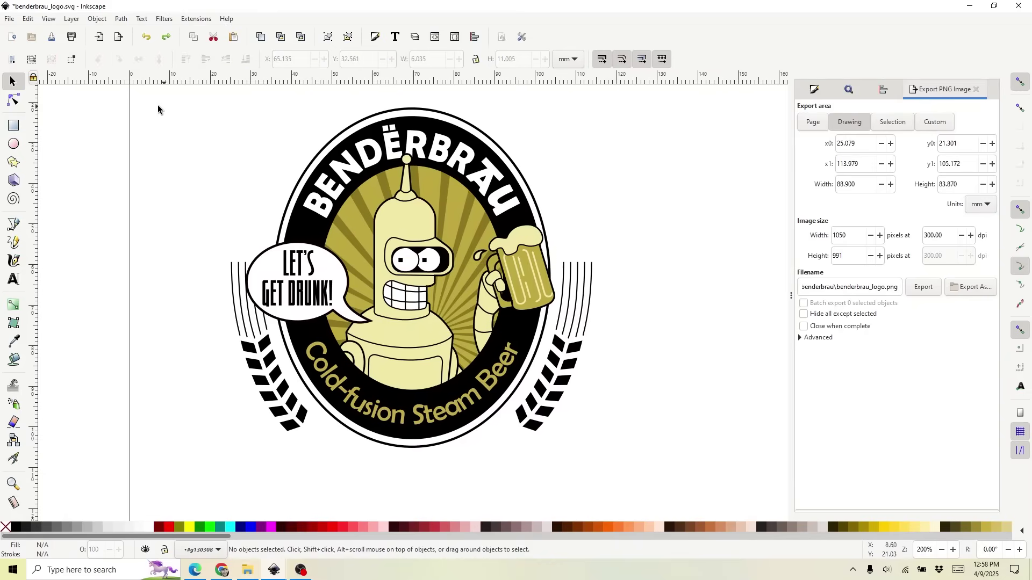
pyautogui.moveTo(138, 107); pyautogui.dragTo(648, 438)
pyautogui.click(660, 341)
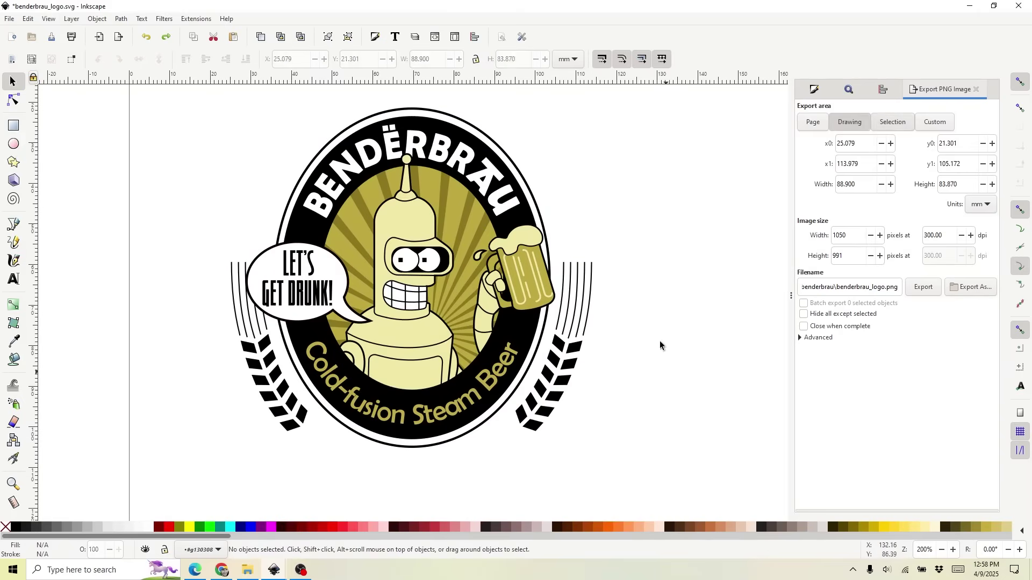
pyautogui.press('z')
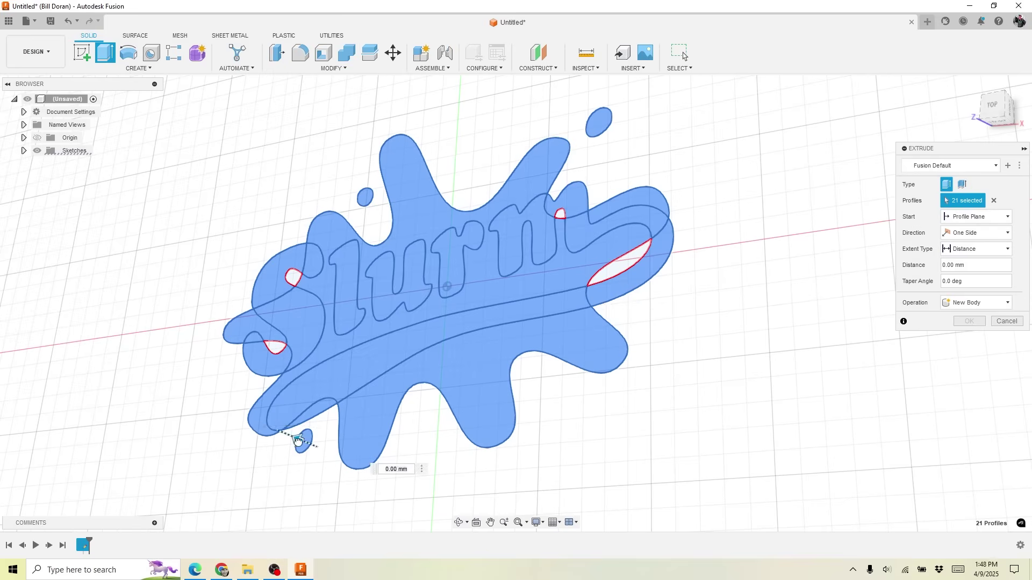
# - Switch to Autodesk Fusion and extrude the 21 selected Slurm logo profiles as a new body to form the splat base
pyautogui.moveTo(297, 440); pyautogui.dragTo(305, 444)
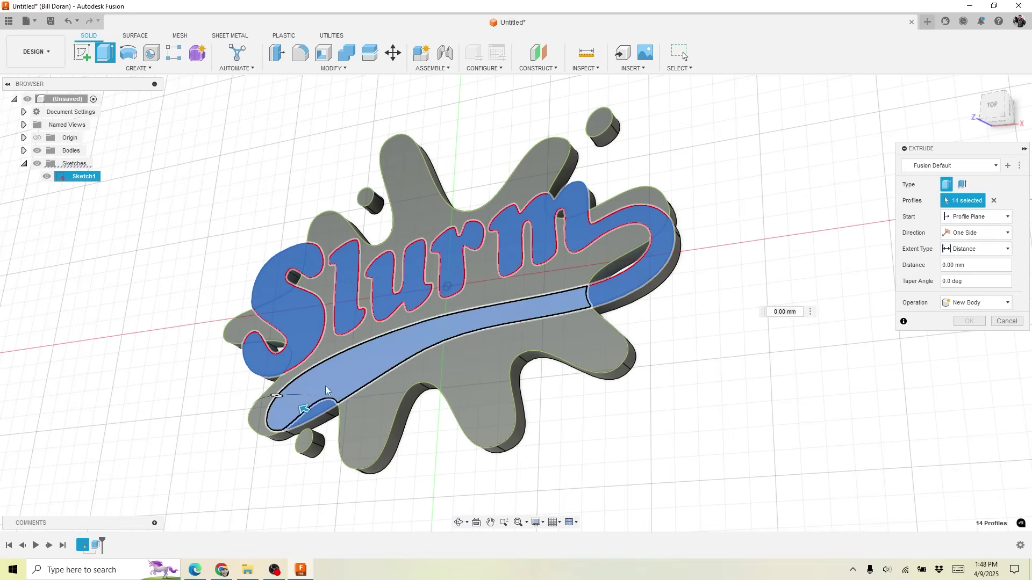